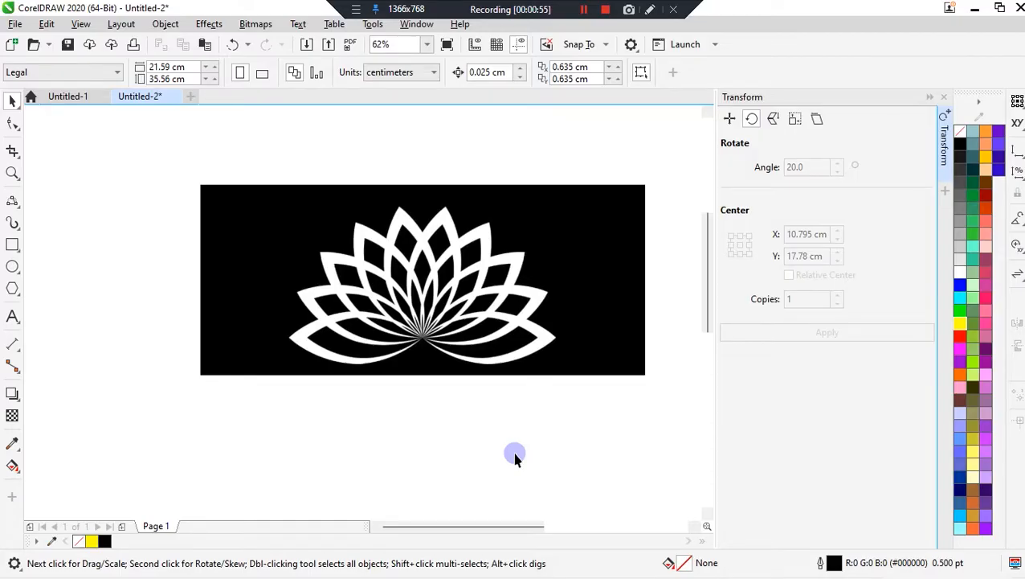
Move the lotus reference image to about X -23.0 cm, Y 26.0 cm.
left_click(394, 256)
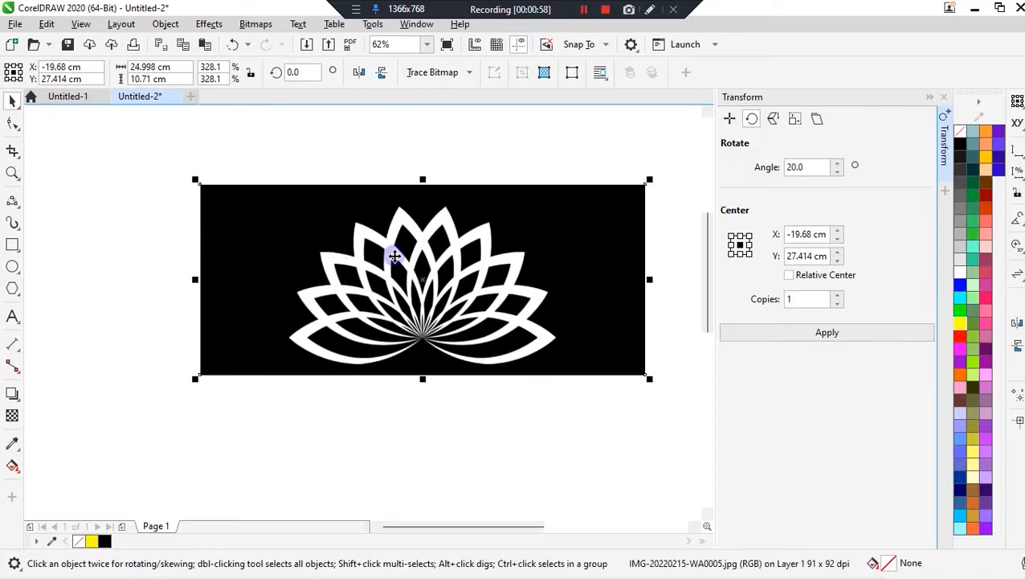
left_click_drag(552, 316, 493, 341)
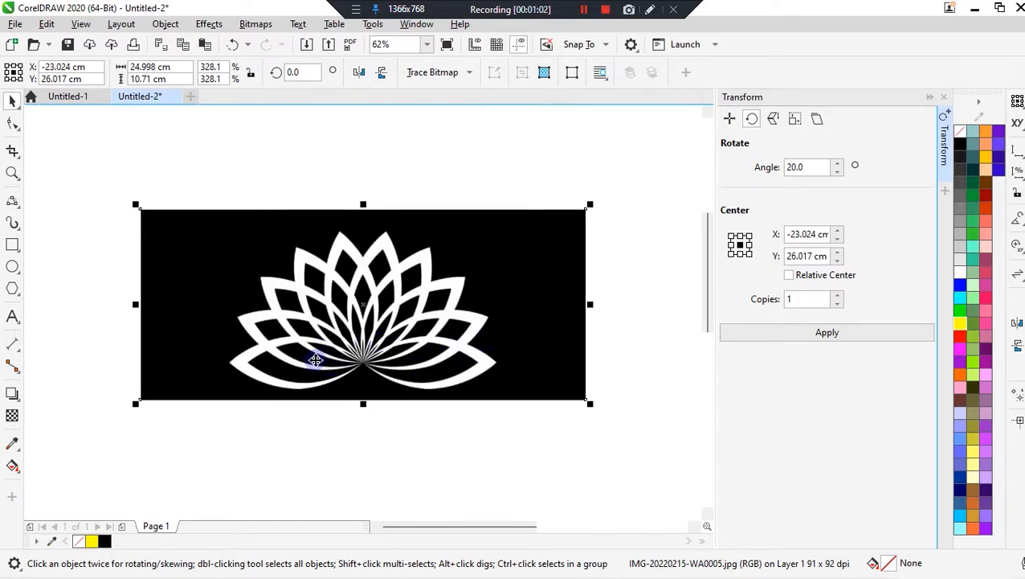
Examine how the petals converge at the base of the lotus, up close and as a whole.
scroll(355, 326, "up", 6)
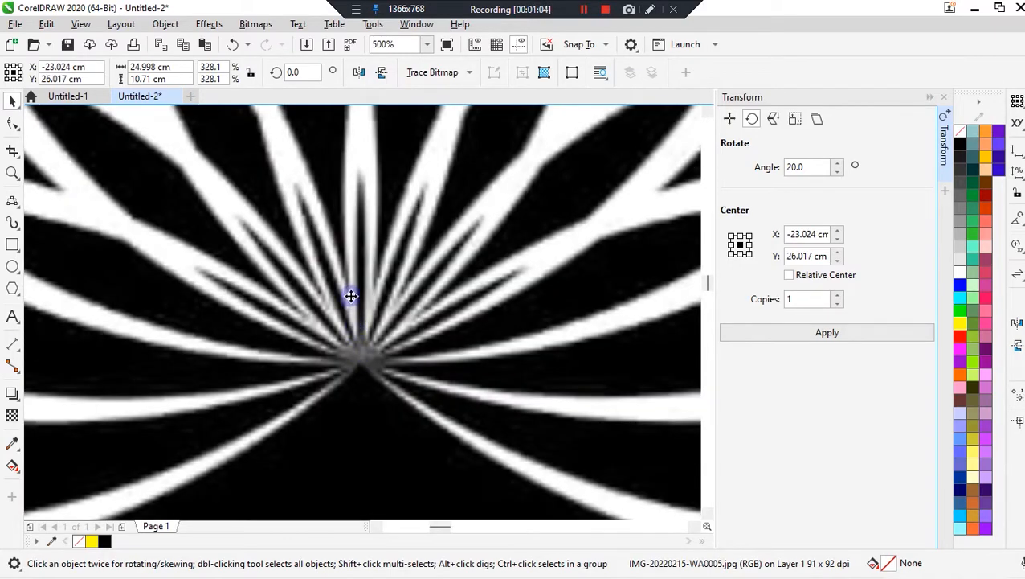
scroll(367, 321, "up", 2)
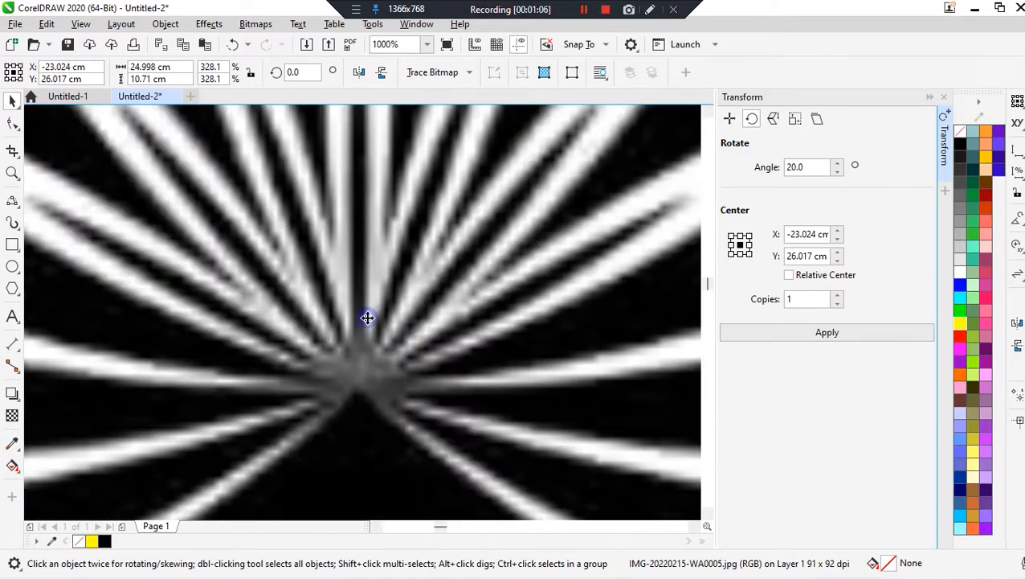
scroll(367, 318, "down", 1)
scroll(367, 318, "up", 1)
scroll(368, 317, "down", 2)
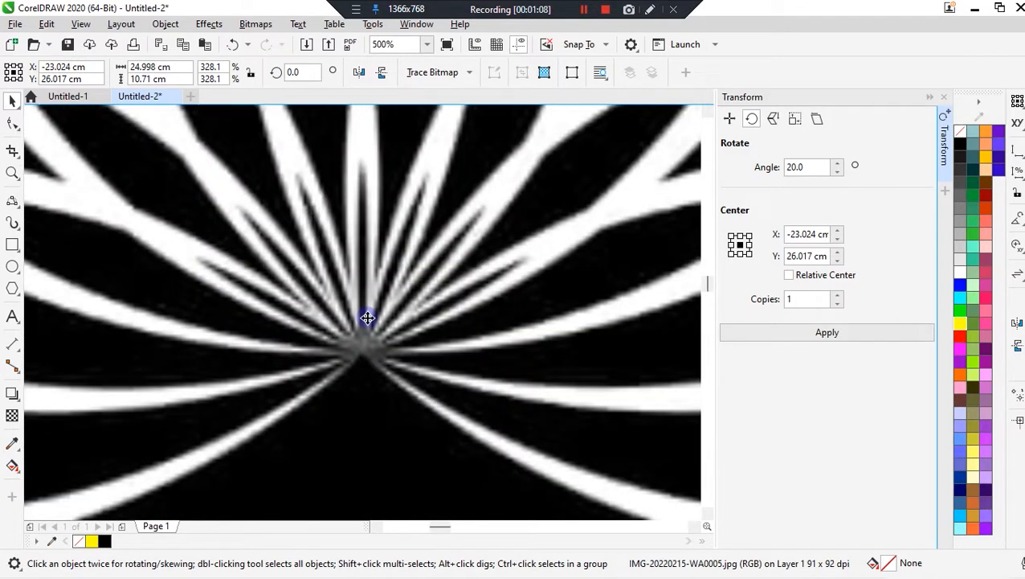
scroll(352, 275, "up", 1)
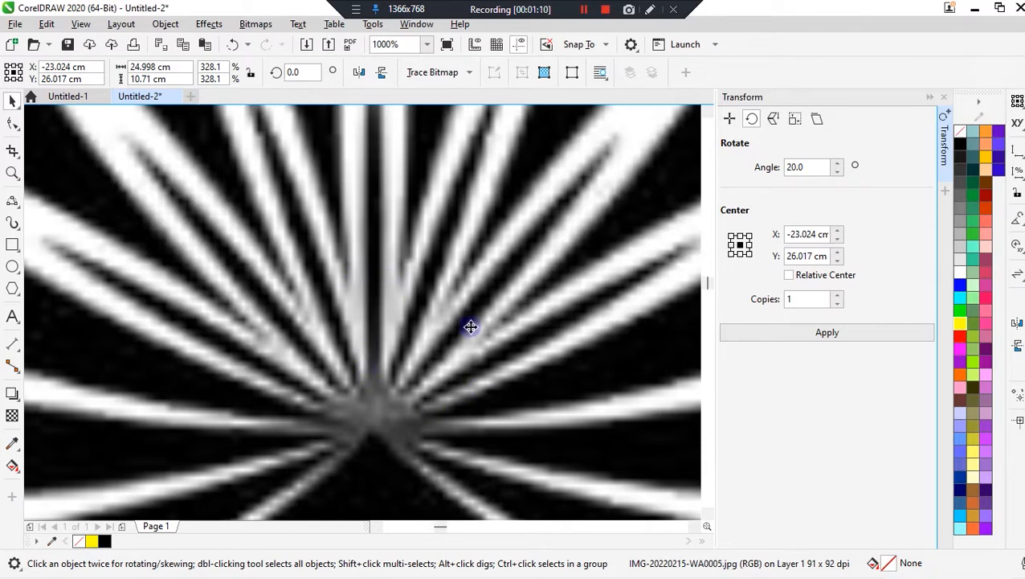
scroll(388, 373, "down", 1)
scroll(482, 349, "down", 5)
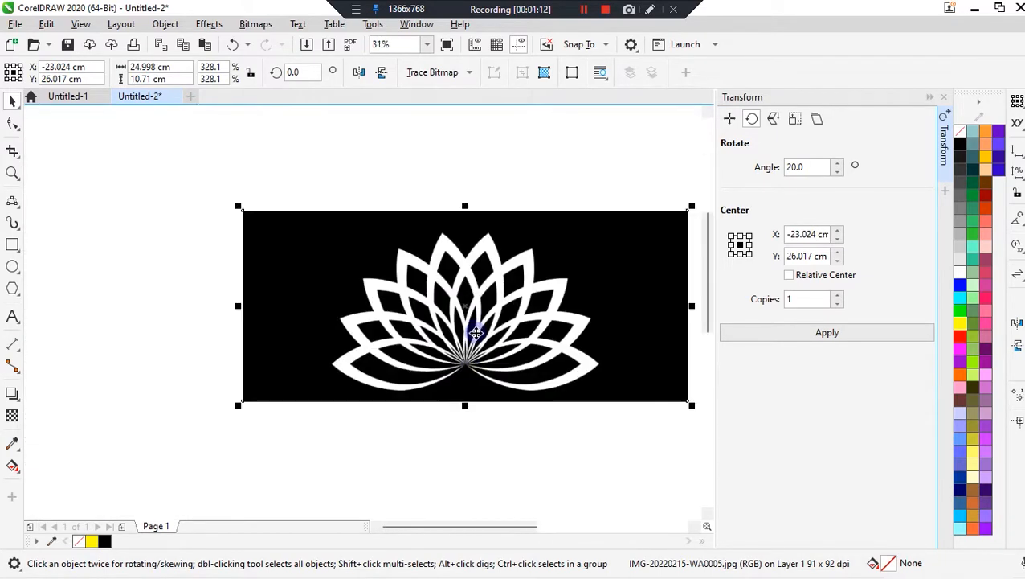
scroll(474, 329, "up", 1)
scroll(270, 311, "down", 1)
left_click(421, 437)
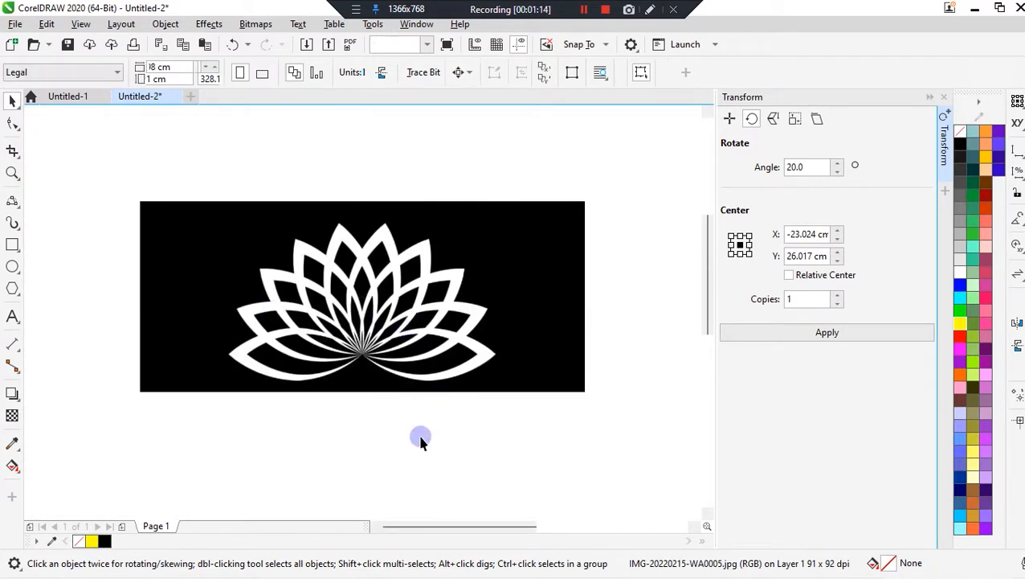
Move the lotus reference image up to about X -22.6 cm, Y 28.2 cm and leave it selected.
left_click(425, 293)
left_click_drag(385, 317, 394, 280)
left_click(432, 376)
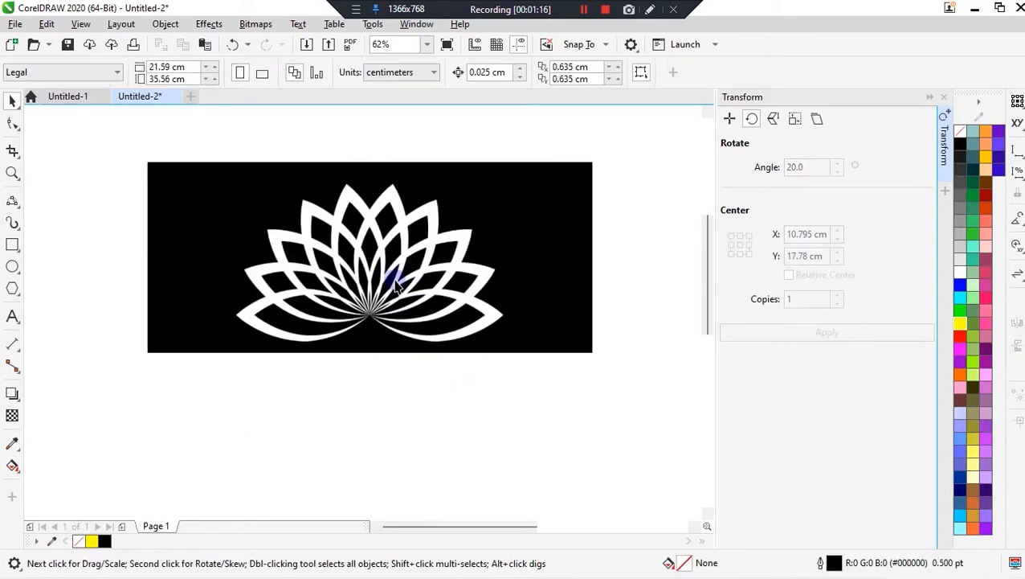
left_click(392, 269)
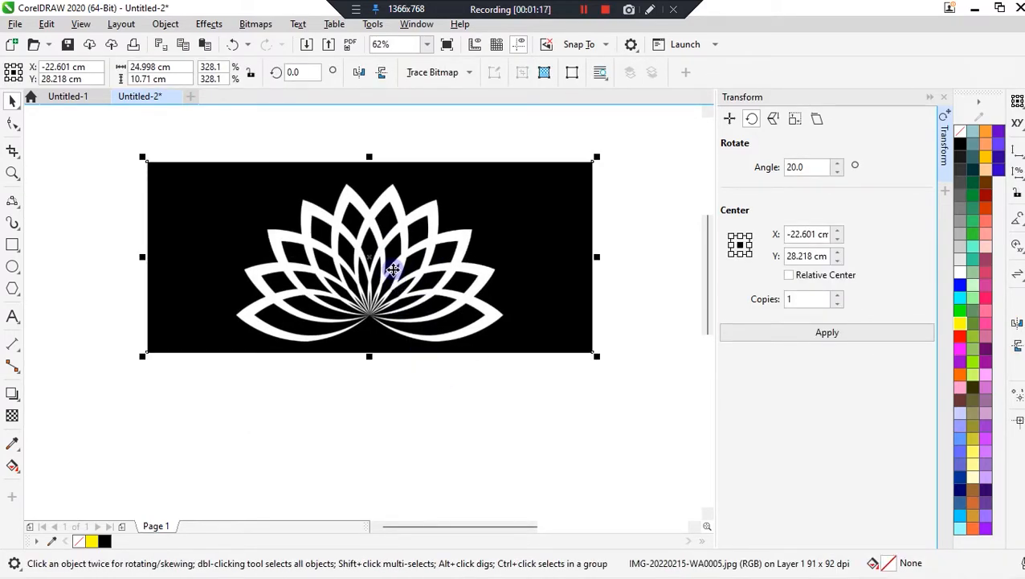
Trace the upper half of the lowest left petal as a closed shape about 7.4 by 1.5 cm with the 3-Point Curve tool.
scroll(392, 270, "up", 1)
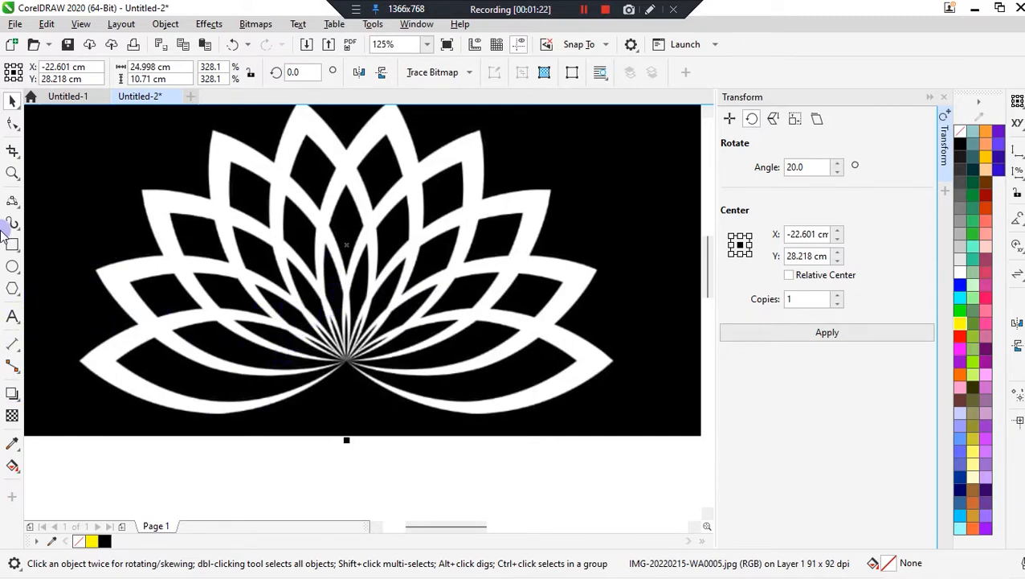
left_click(12, 202)
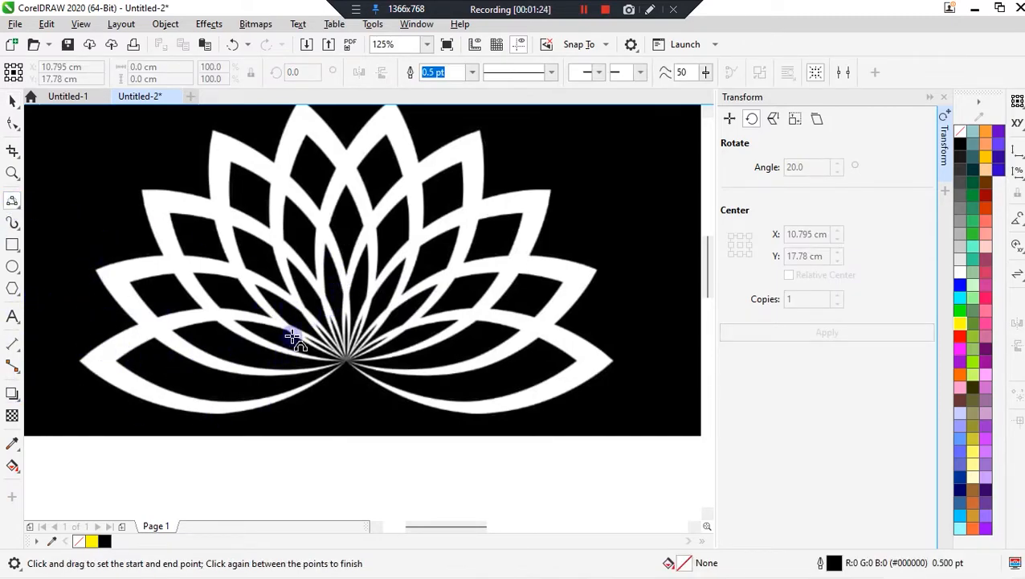
scroll(441, 344, "down", 1)
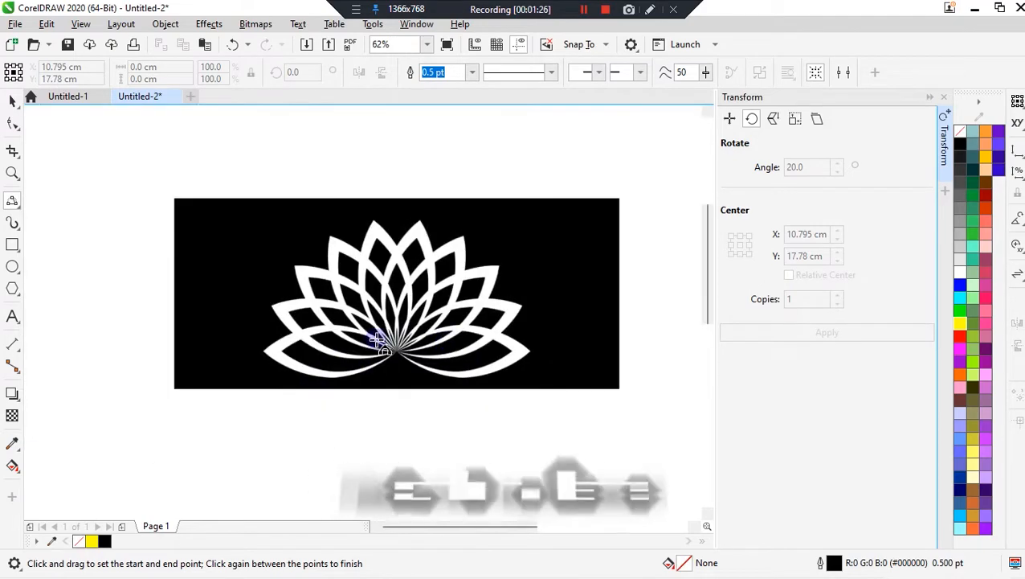
scroll(361, 346, "up", 1)
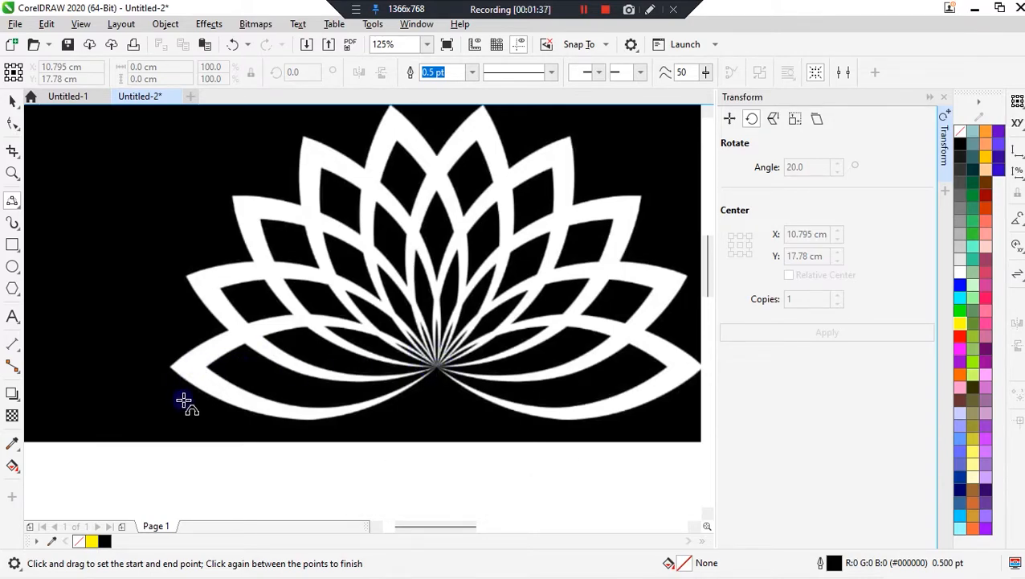
scroll(319, 377, "up", 1)
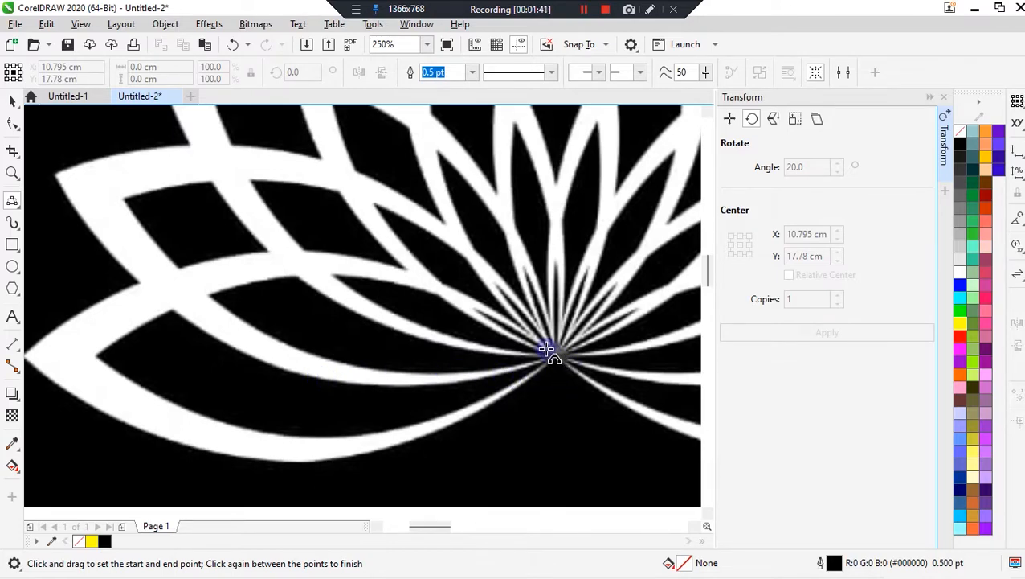
left_click_drag(546, 347, 92, 354)
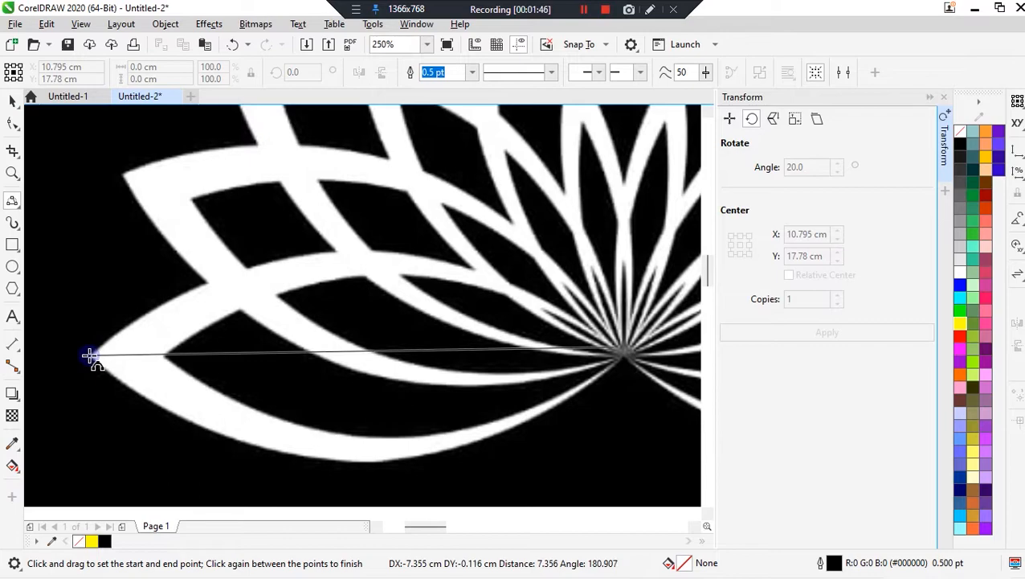
left_click(363, 250)
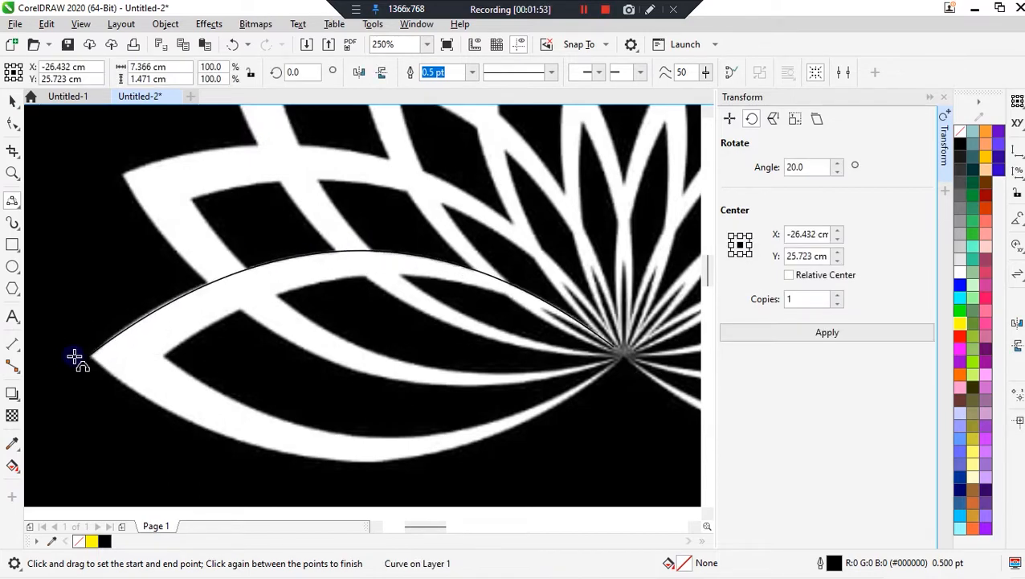
left_click_drag(91, 355, 615, 348)
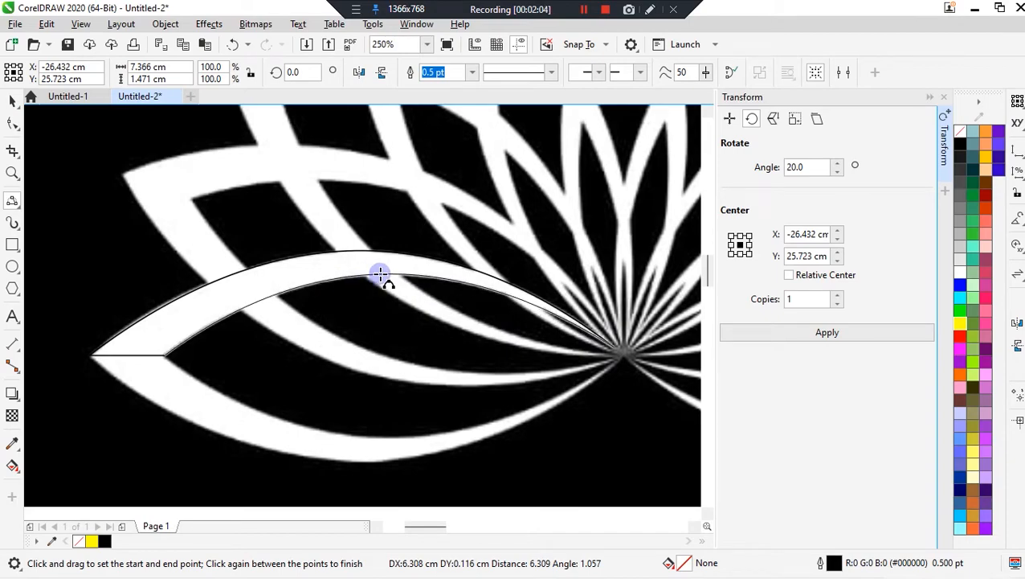
left_click(383, 277)
Move the traced half petal into the empty area below the lotus image and fill it with red.
left_click(10, 103)
scroll(172, 120, "down", 1)
left_click(410, 348)
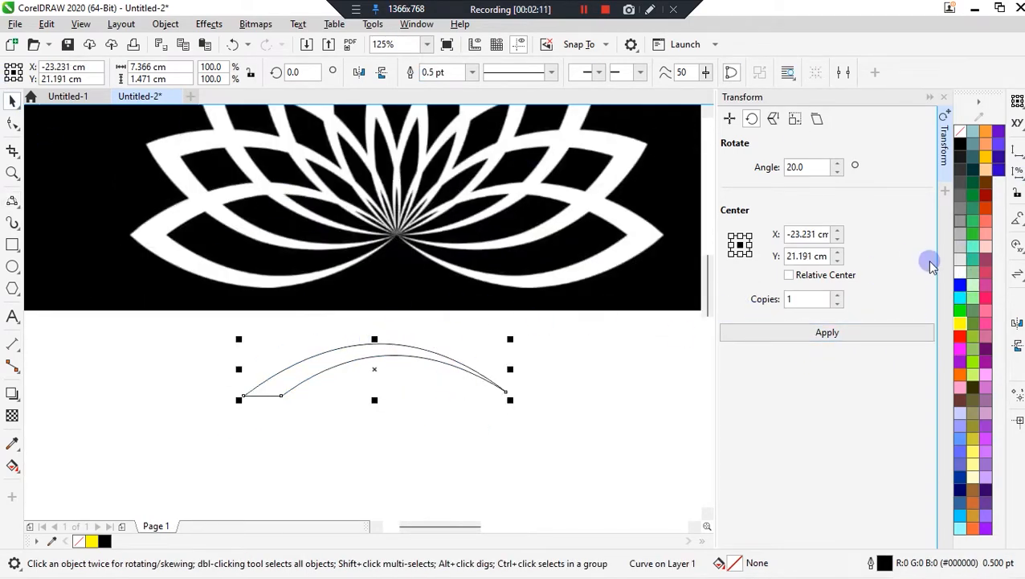
left_click(960, 335)
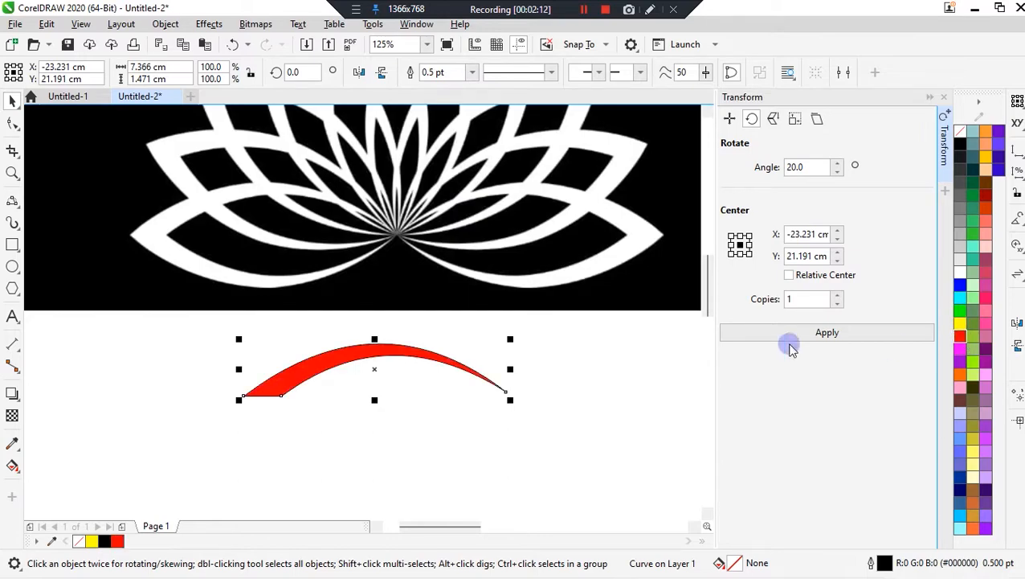
left_click(442, 416)
Rotate the red half petal to 270 degrees and move it clear of the lotus image.
left_click(344, 348)
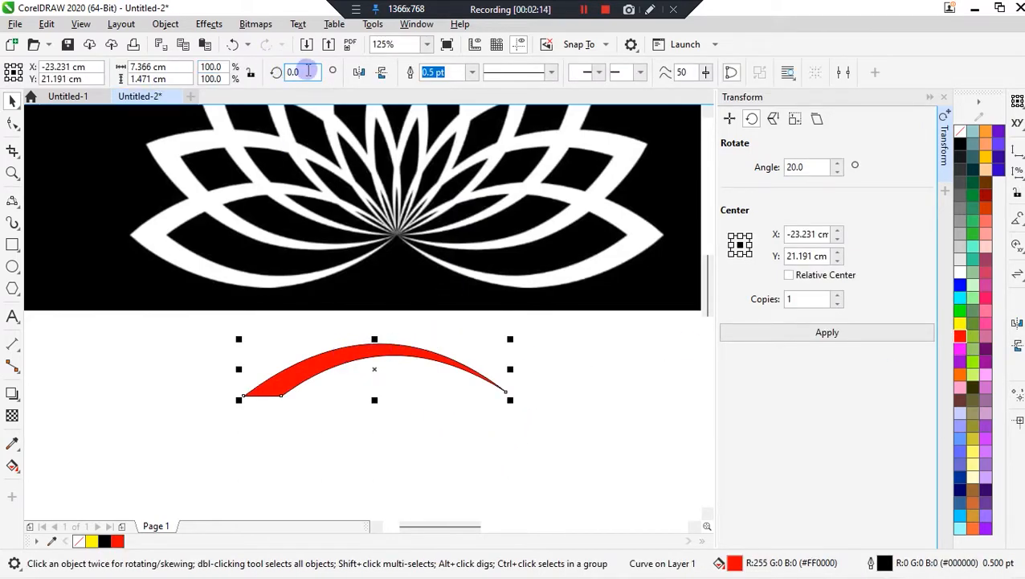
key("BackSpace")
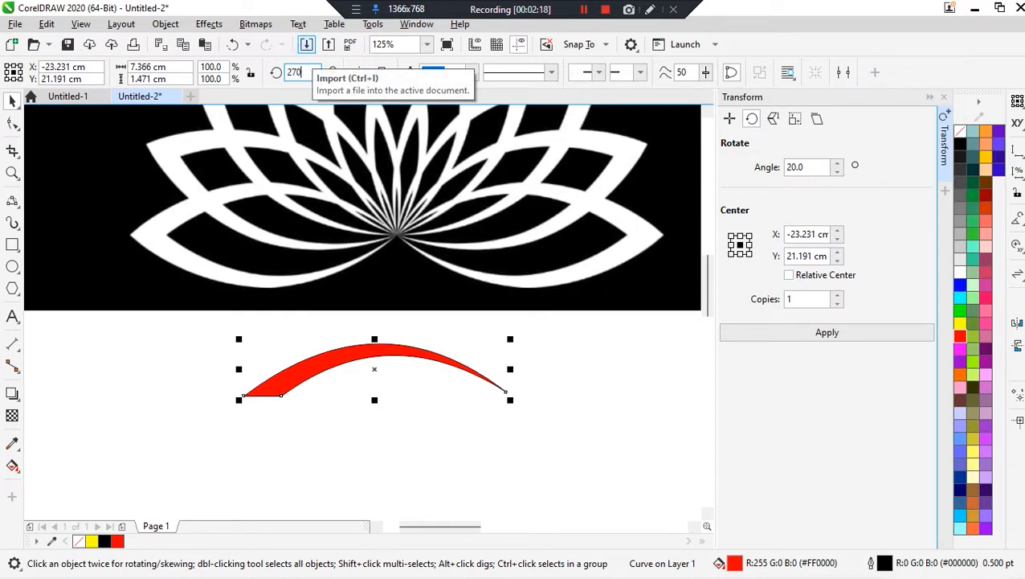
type("270")
key("Return")
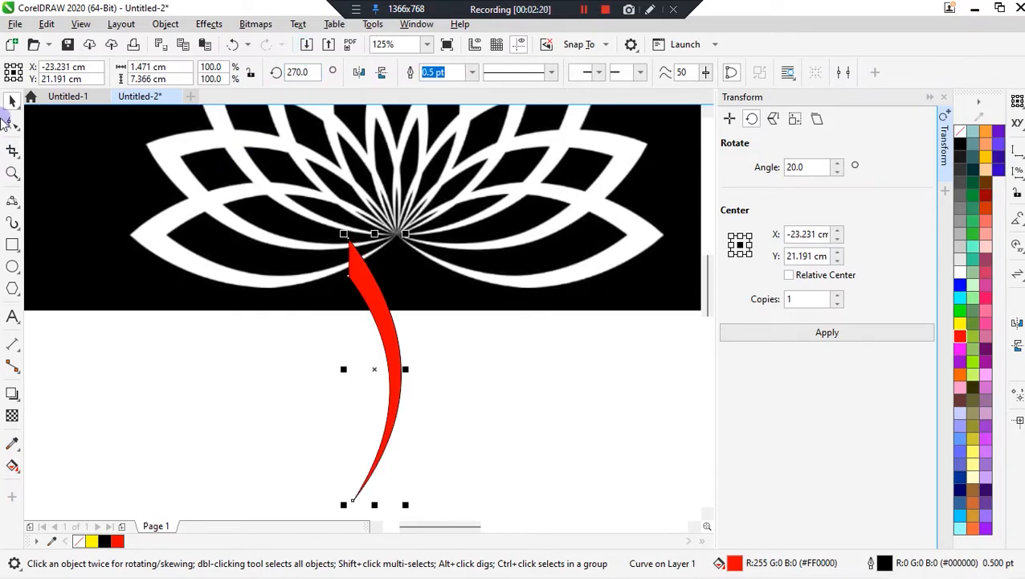
left_click(408, 335)
left_click(377, 304)
left_click_drag(377, 305, 446, 378)
scroll(398, 300, "down", 1)
scroll(418, 370, "up", 1)
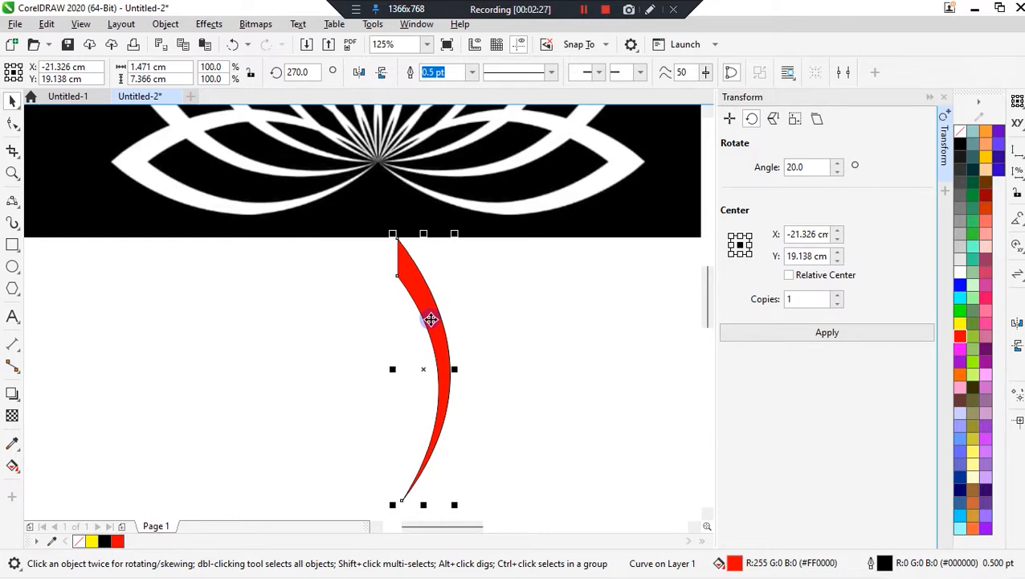
Create a horizontally mirrored copy of the half petal, placed against the original's straight edge to complete the petal outline.
left_click_drag(430, 319, 374, 299)
left_click(360, 72)
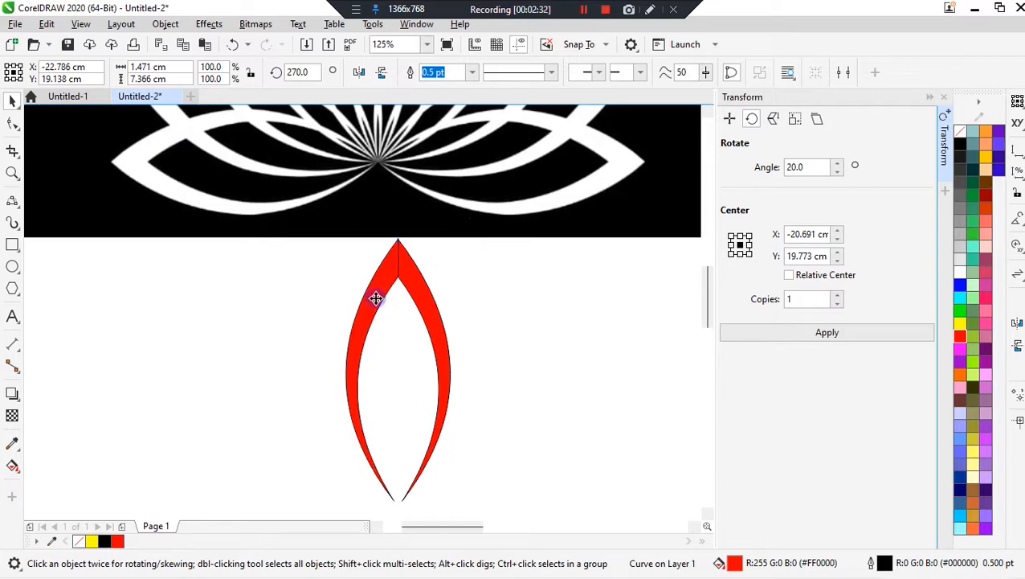
left_click(504, 274)
Weld the two red half petals into one shape.
scroll(393, 294, "up", 2)
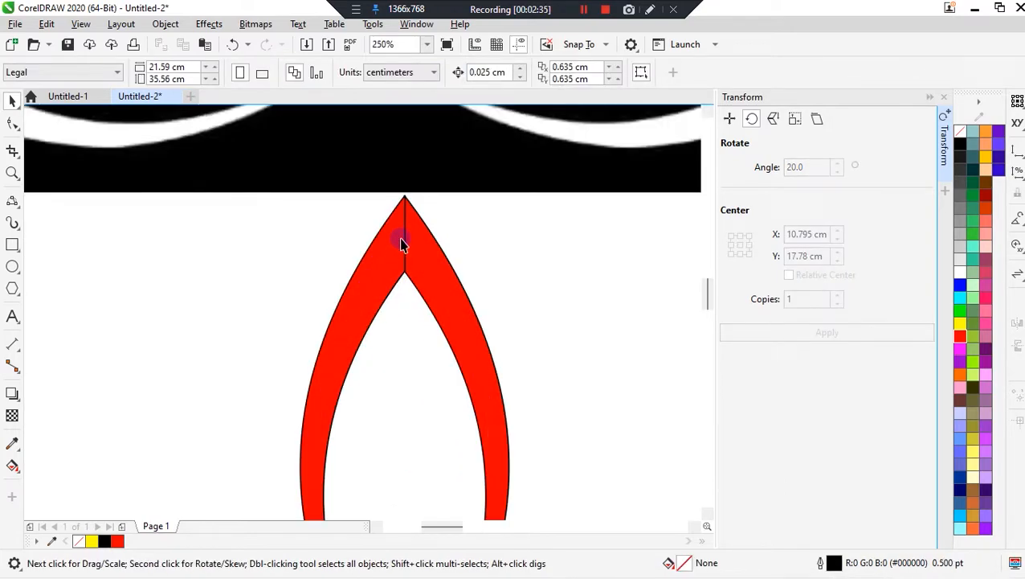
left_click(400, 240)
left_click(430, 276, "shift")
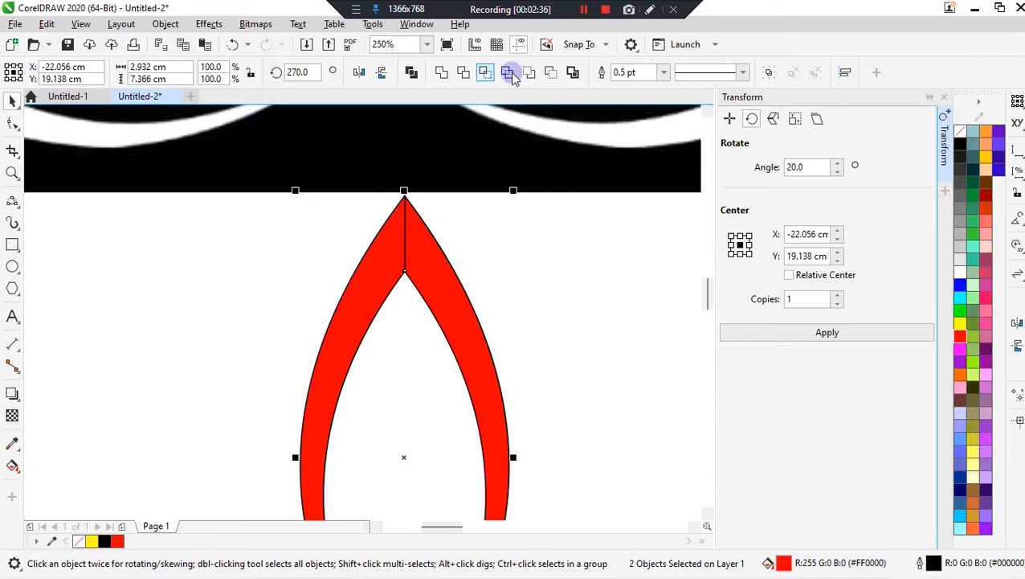
left_click(443, 72)
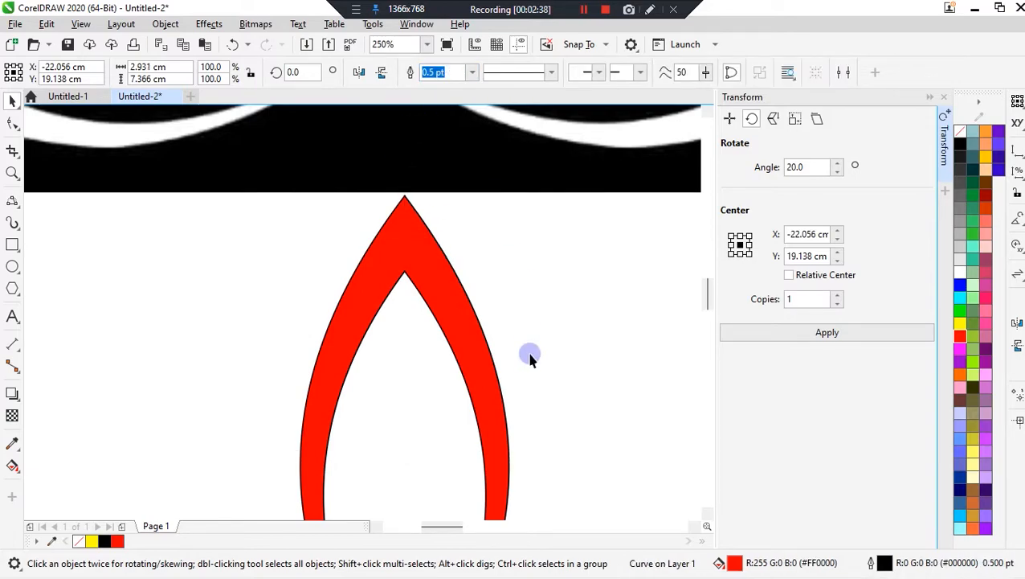
left_click(529, 355)
Delete the two stray nodes at the petal's top tip with the Shape tool to form a single point.
left_click(423, 247)
left_click(13, 127)
scroll(402, 189, "up", 10)
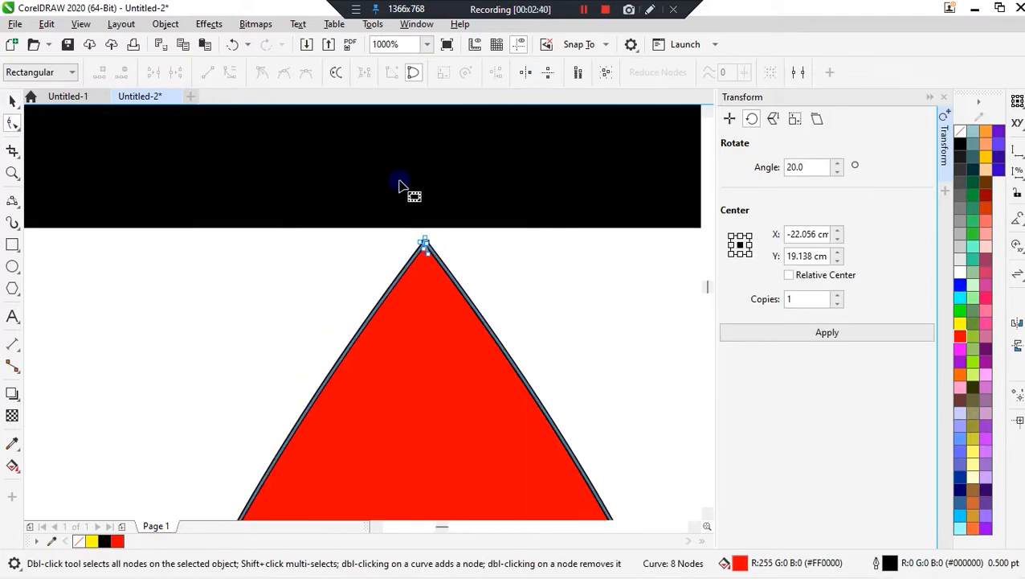
scroll(377, 142, "down", 3)
scroll(400, 236, "up", 5)
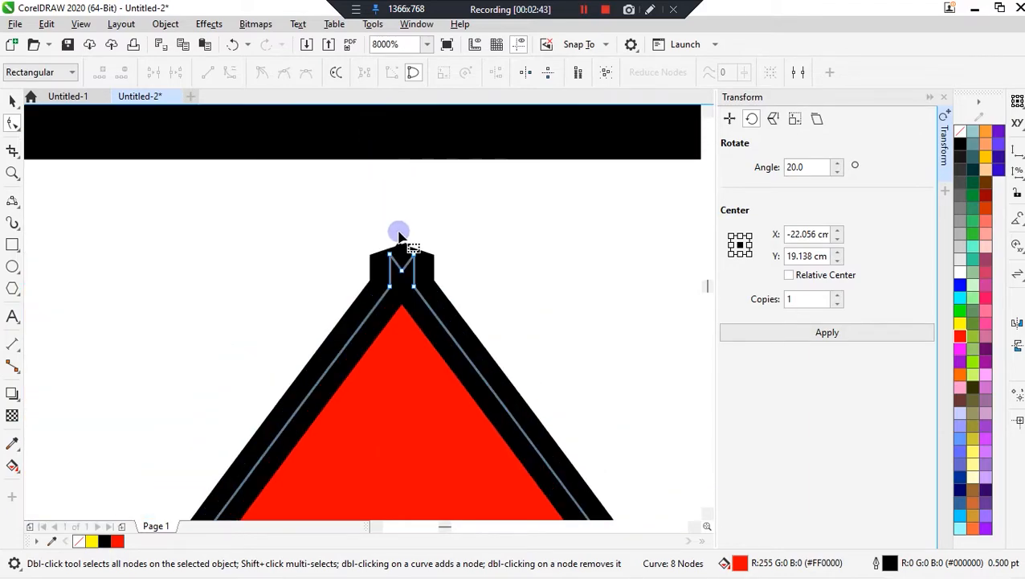
left_click(409, 229)
key("Delete")
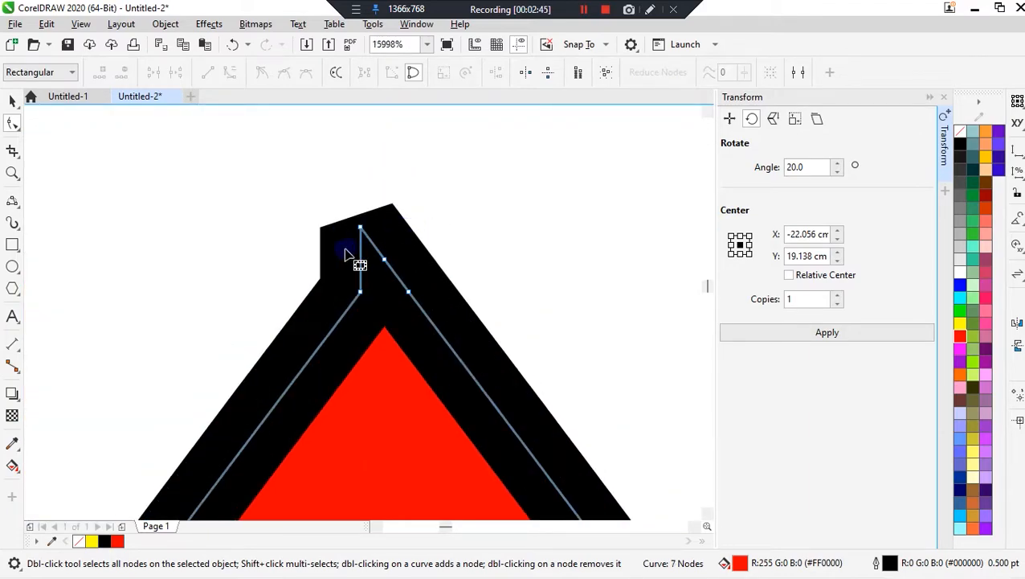
left_click(359, 227)
key("Delete")
scroll(365, 224, "down", 10)
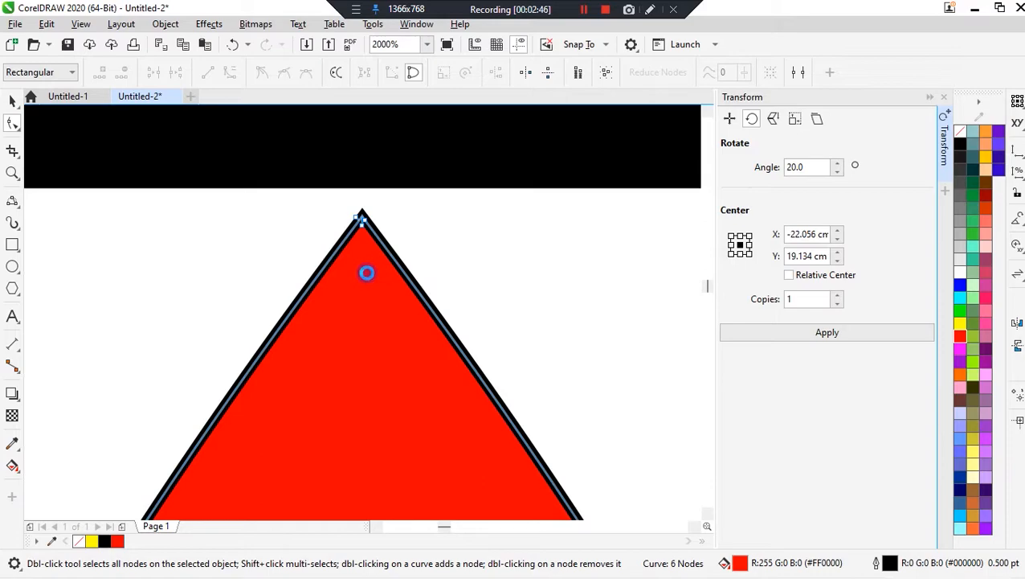
scroll(373, 359, "up", 3)
scroll(366, 347, "down", 7)
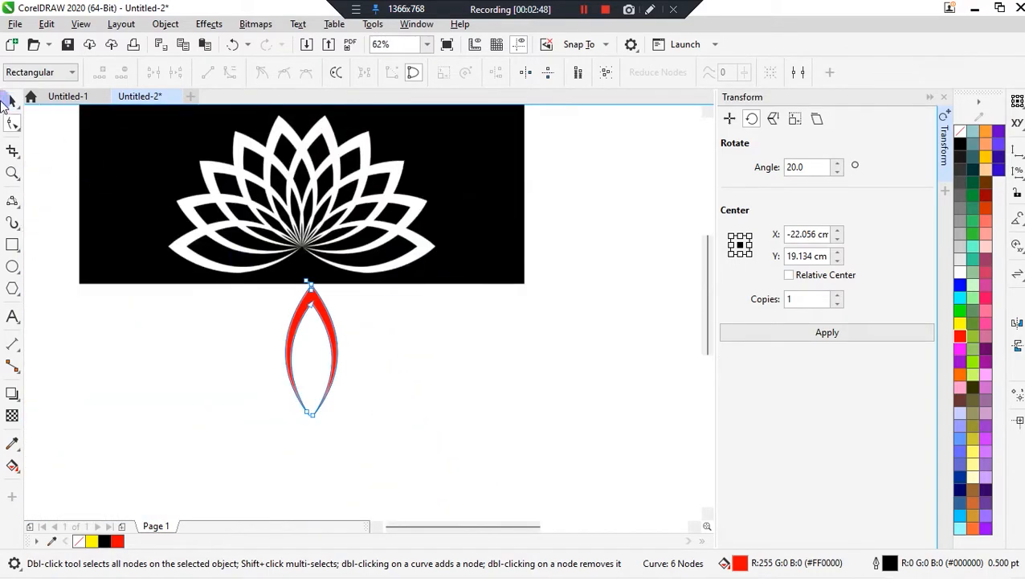
Move the red petal to about X -23.6 cm, Y 18.7 cm, below the lotus image.
left_click(12, 101)
left_click(373, 348)
scroll(313, 327, "up", 2)
left_click(338, 279)
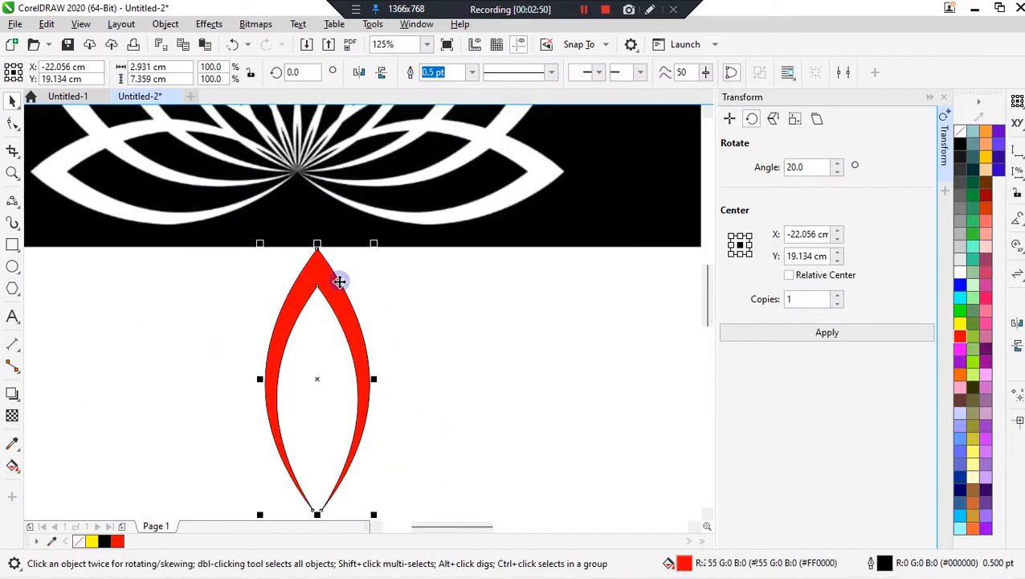
scroll(406, 375, "down", 2)
scroll(406, 376, "up", 2)
left_click_drag(389, 323, 329, 321)
scroll(327, 313, "down", 2)
scroll(327, 327, "up", 2)
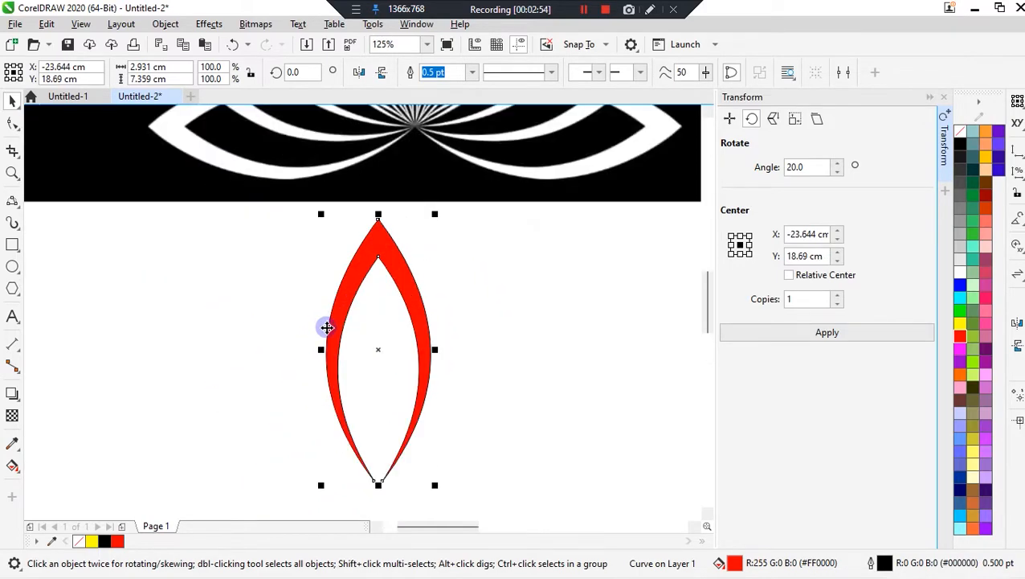
scroll(346, 290, "down", 2)
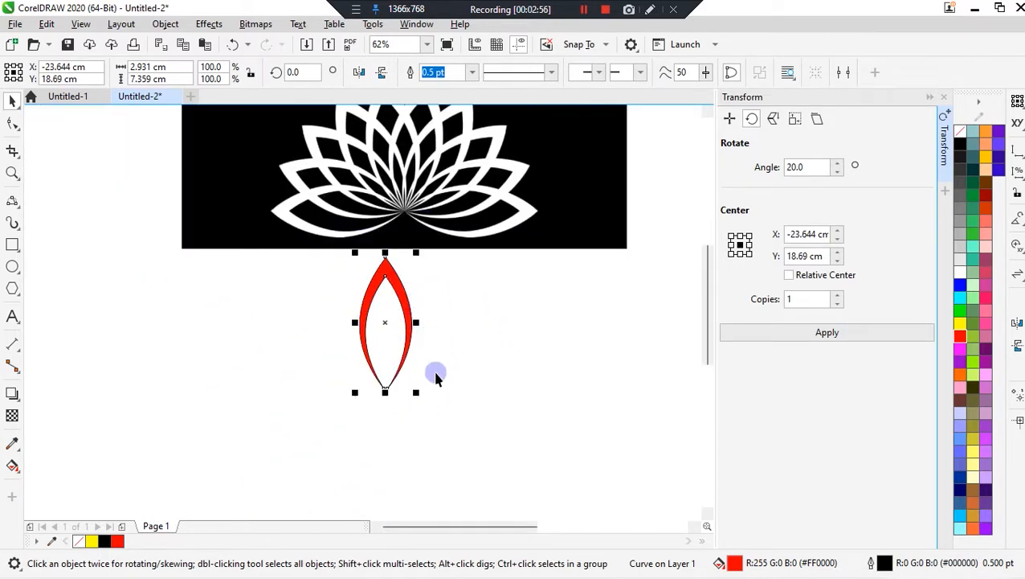
key("ctrl+r")
key("ctrl+r")
key("ctrl+r")
key("ctrl+r")
key("ctrl+r")
key("ctrl+r")
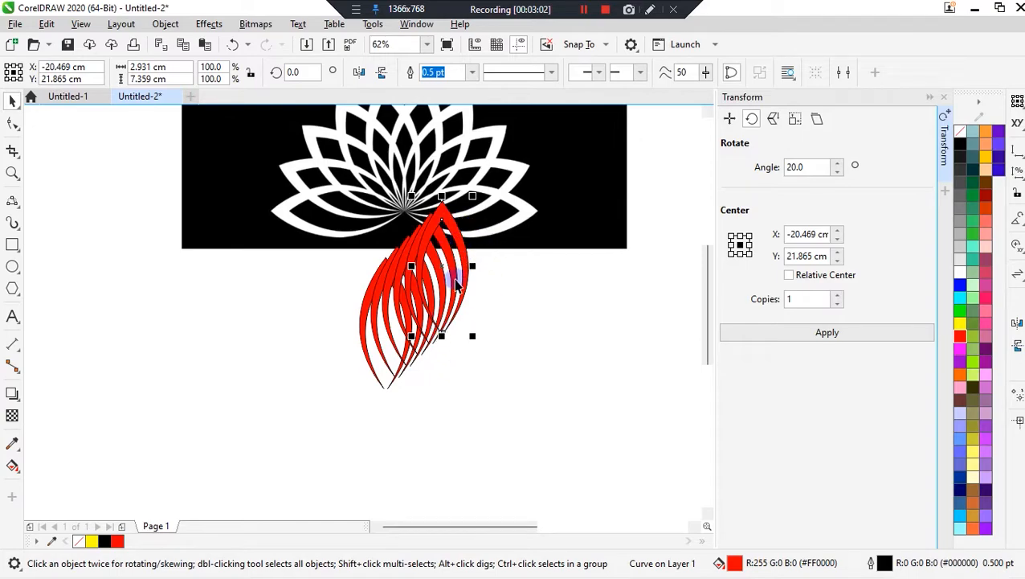
left_click(444, 275)
left_click_drag(471, 193, 503, 222)
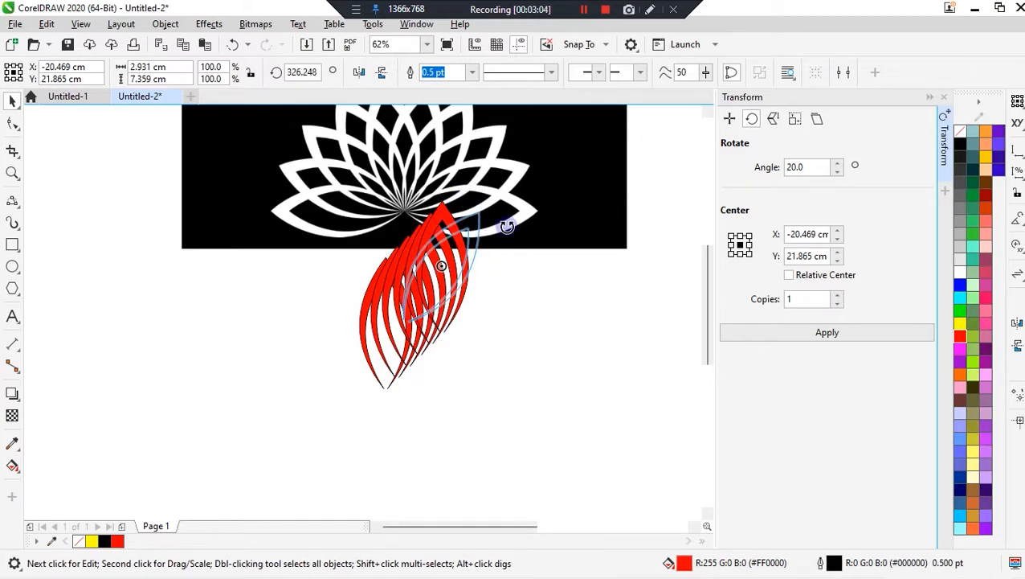
left_click(569, 340)
left_click(447, 266)
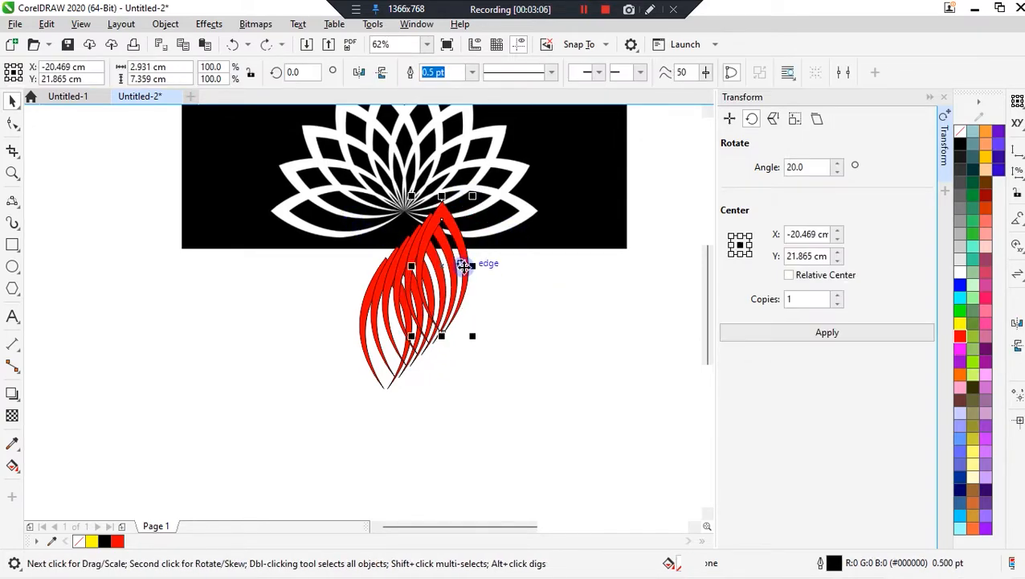
key("ctrl+z")
key("ctrl+z")
key("ctrl+z")
key("ctrl+z")
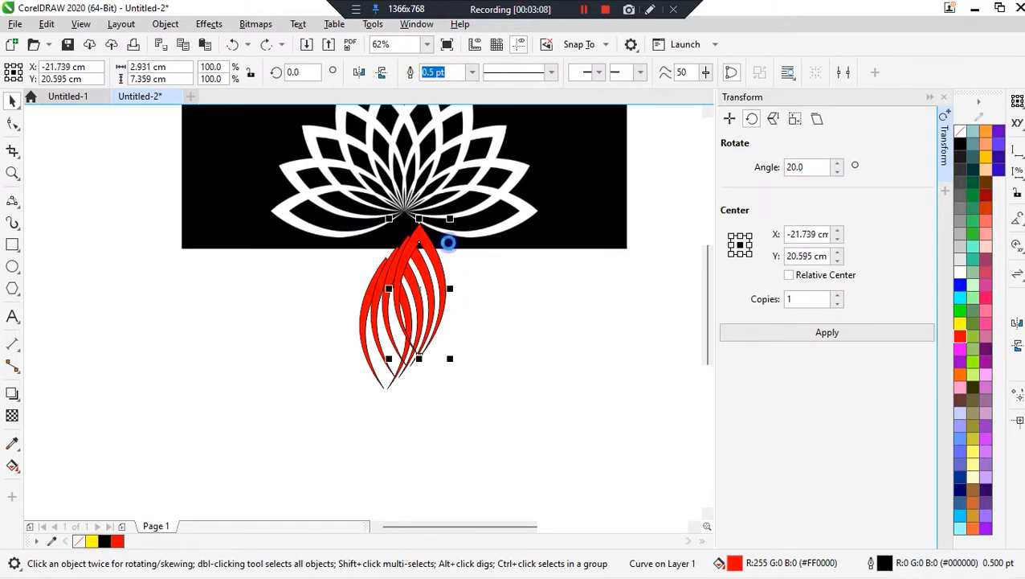
Move the red petal to about X -23.2 cm, Y 18.9 cm, just below the lotus image.
scroll(360, 274, "up", 2)
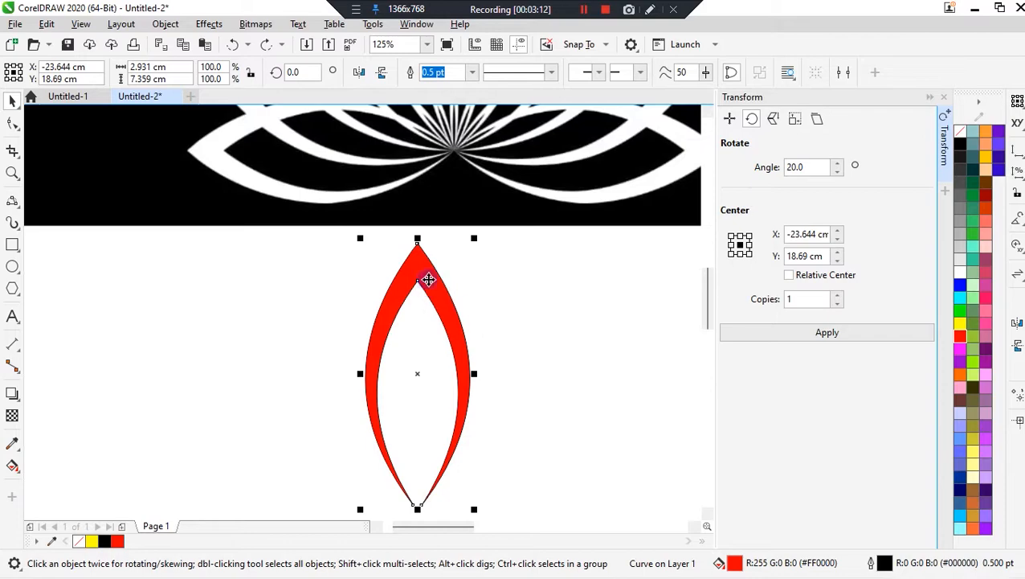
left_click_drag(426, 279, 471, 269)
left_click(562, 316)
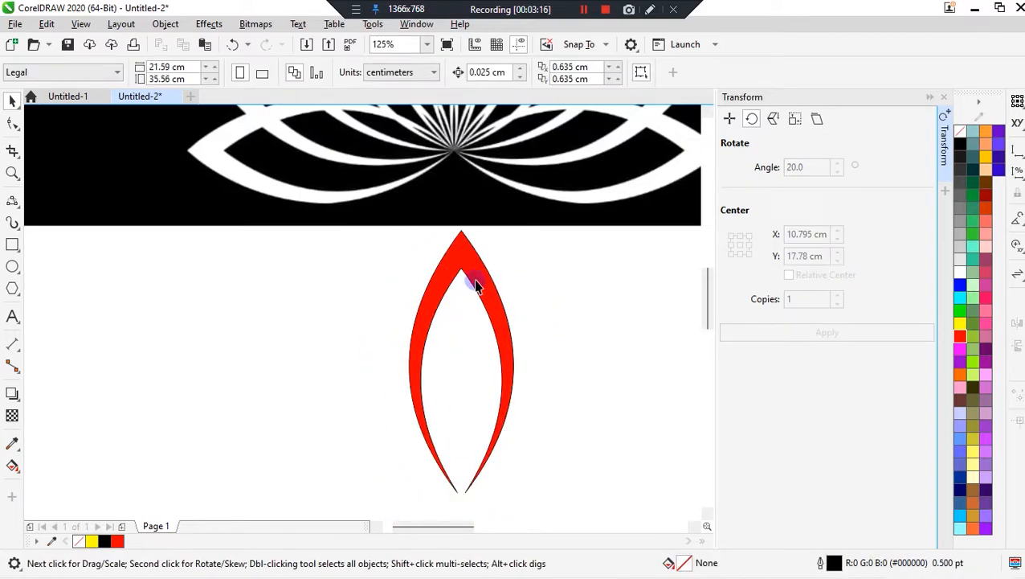
scroll(425, 386, "down", 2)
scroll(469, 341, "up", 2)
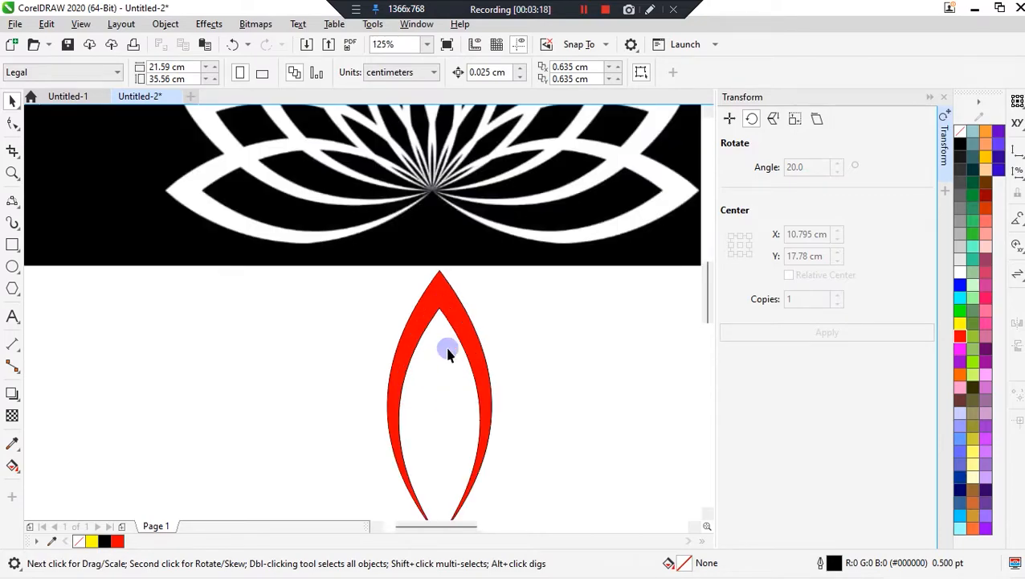
left_click(440, 315)
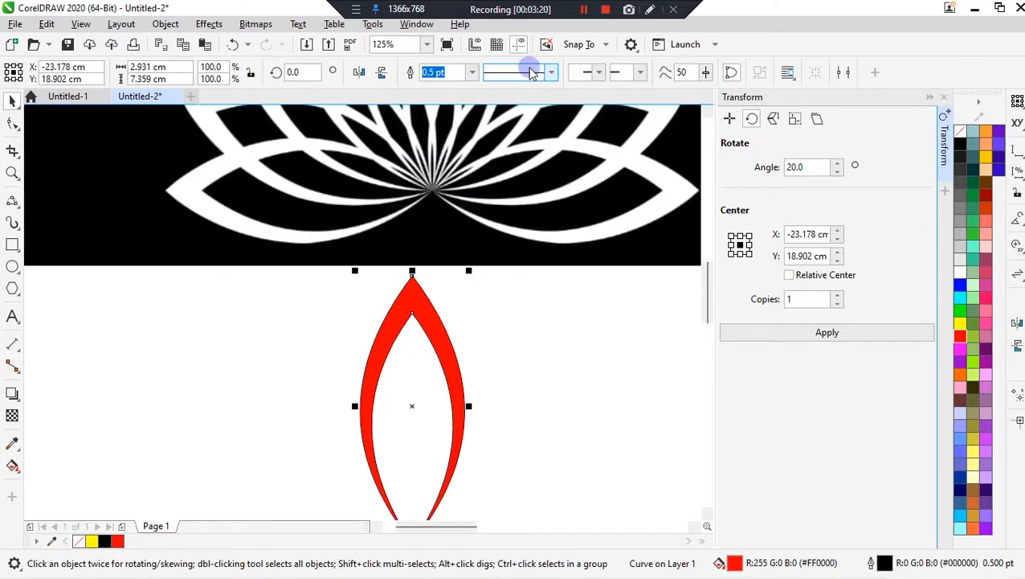
Open the Transform docker.
left_click(418, 24)
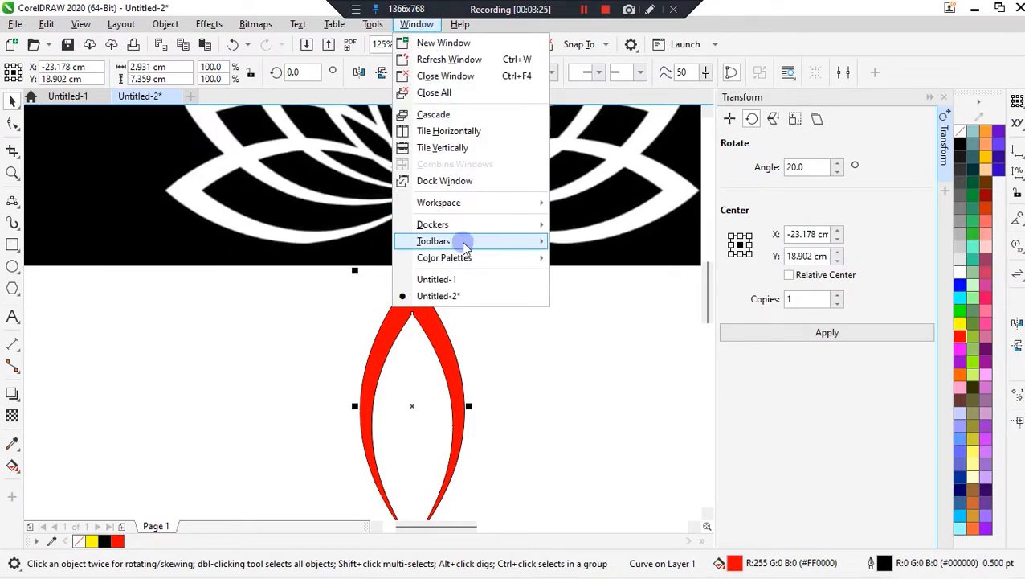
mouse_move(431, 228)
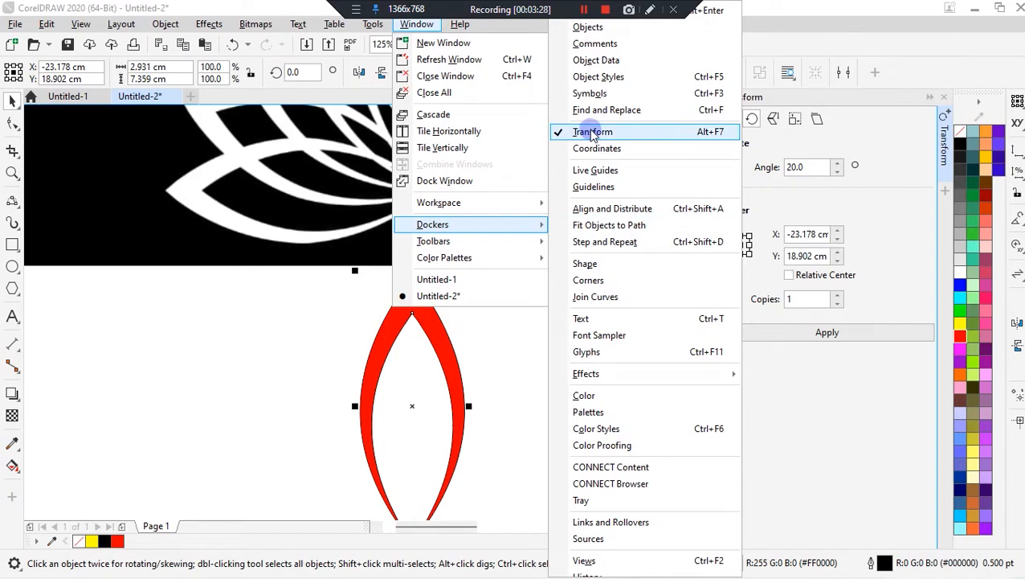
left_click(592, 134)
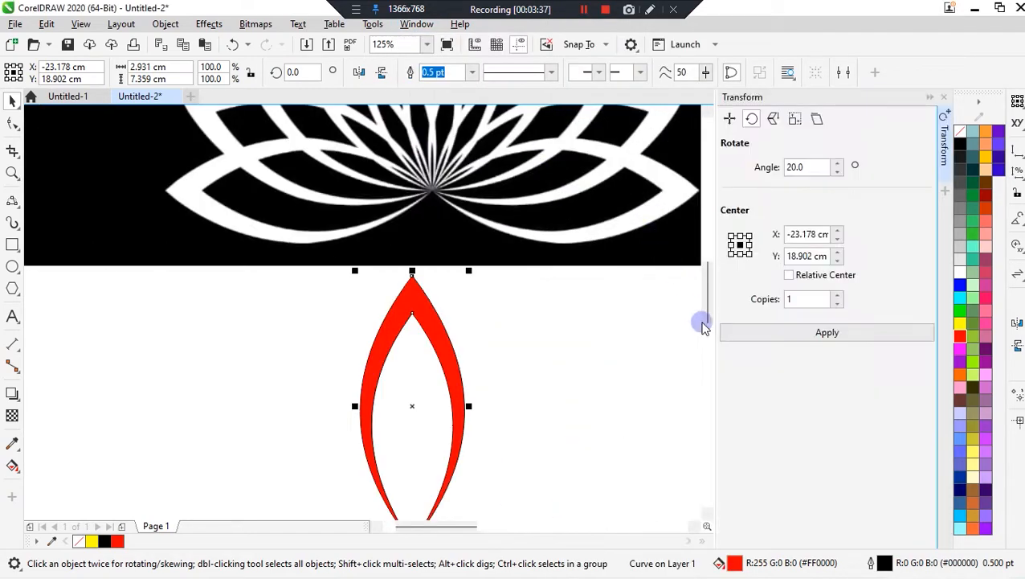
Move the red petal onto the middle of the lotus image, to about X -22.8 cm, Y 28.8 cm.
left_click(474, 293)
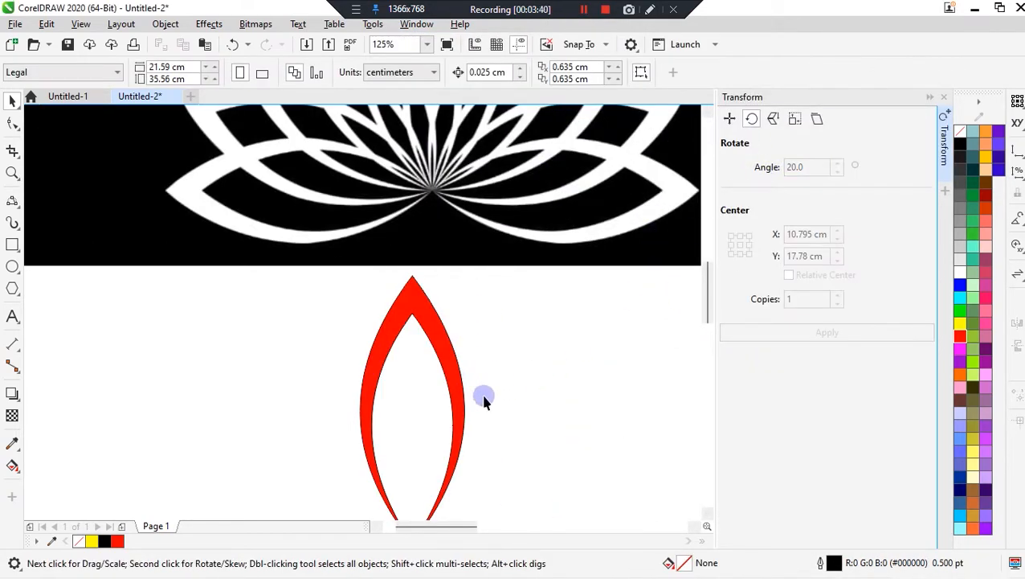
scroll(483, 397, "down", 2)
scroll(471, 296, "up", 2)
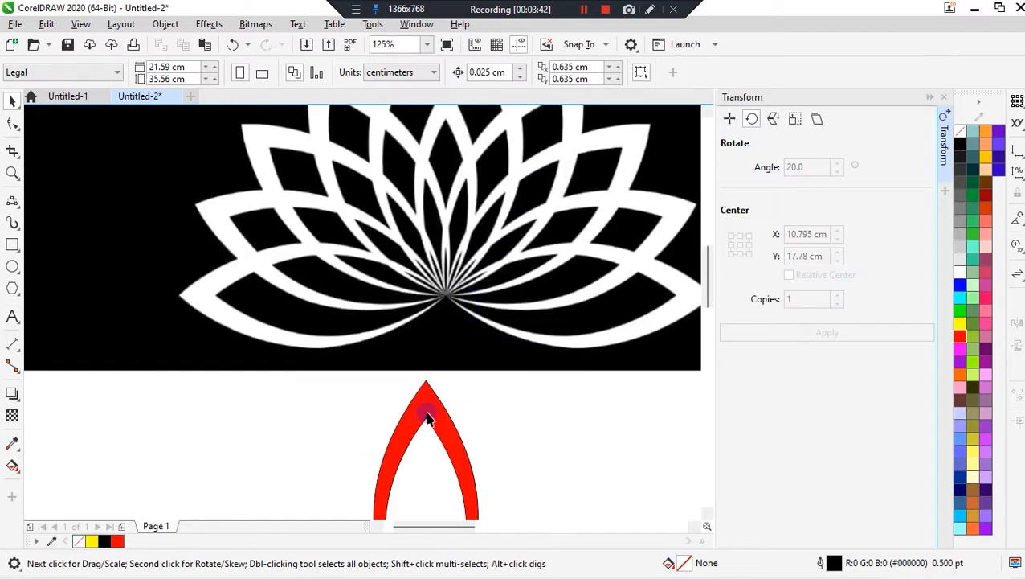
left_click(436, 409)
scroll(438, 412, "down", 2)
left_click_drag(435, 412, 439, 238)
scroll(439, 238, "up", 2)
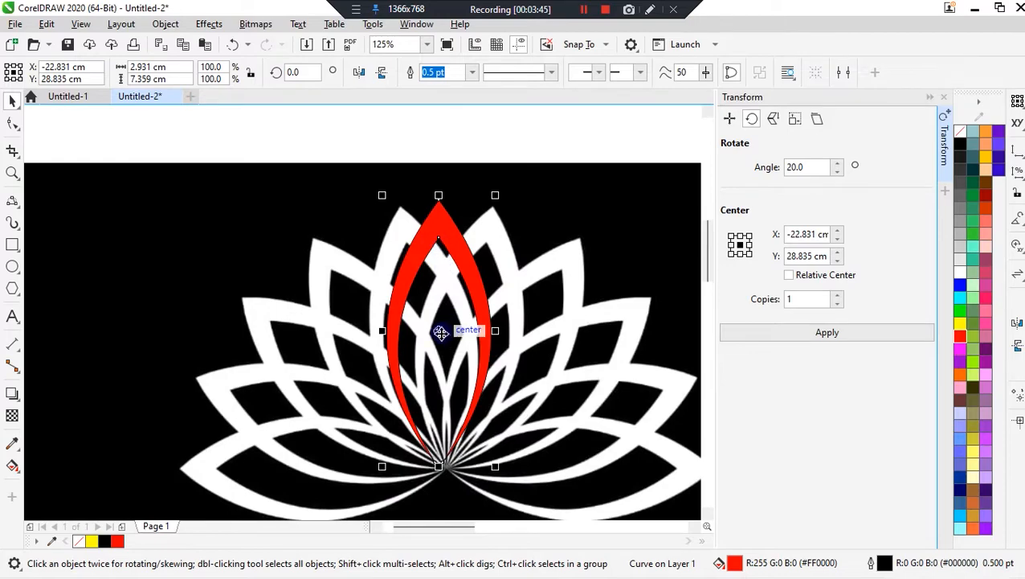
Rotate the red petal about 12.6° counterclockwise and move it over the lotus's upper-left petal, to about X -23.1 cm, Y 28.7 cm.
left_click(441, 332)
left_click_drag(504, 201, 466, 190)
left_click(507, 257)
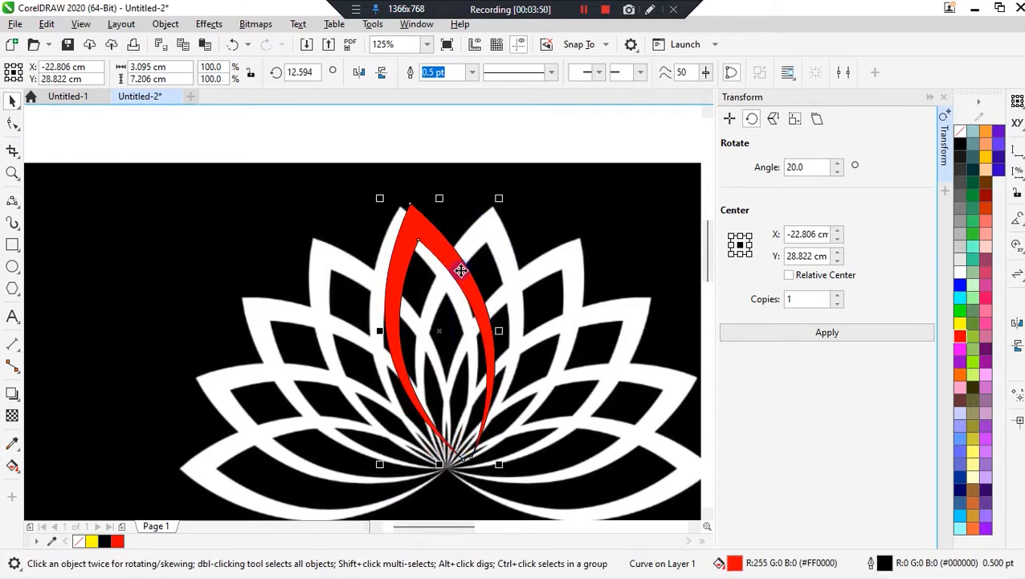
left_click_drag(462, 268, 449, 274)
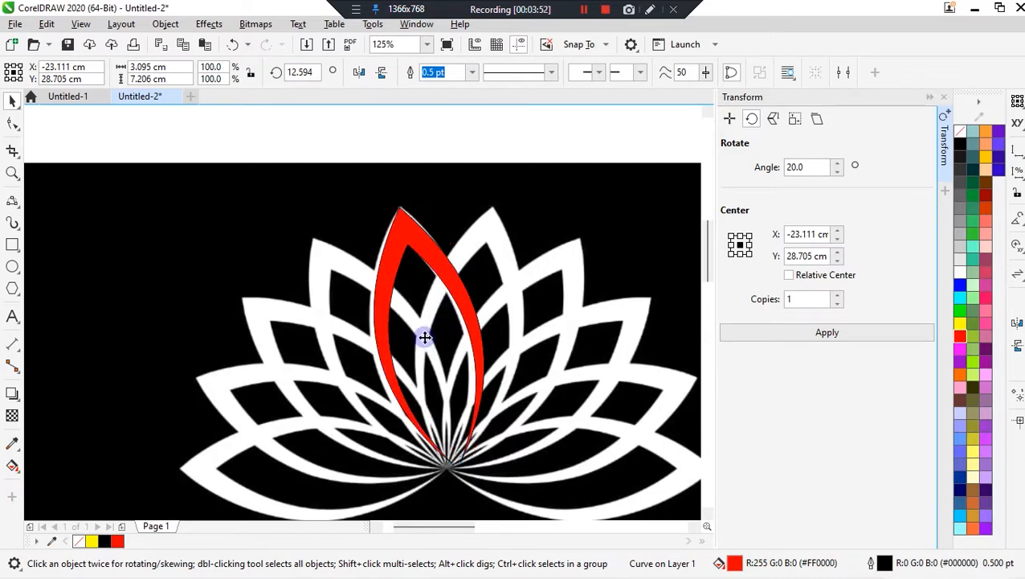
Refine the red petal's rotation to about 10.3° and shift it to about X -23.24 cm, Y 28.7 cm to match the reference petal.
left_click(424, 339)
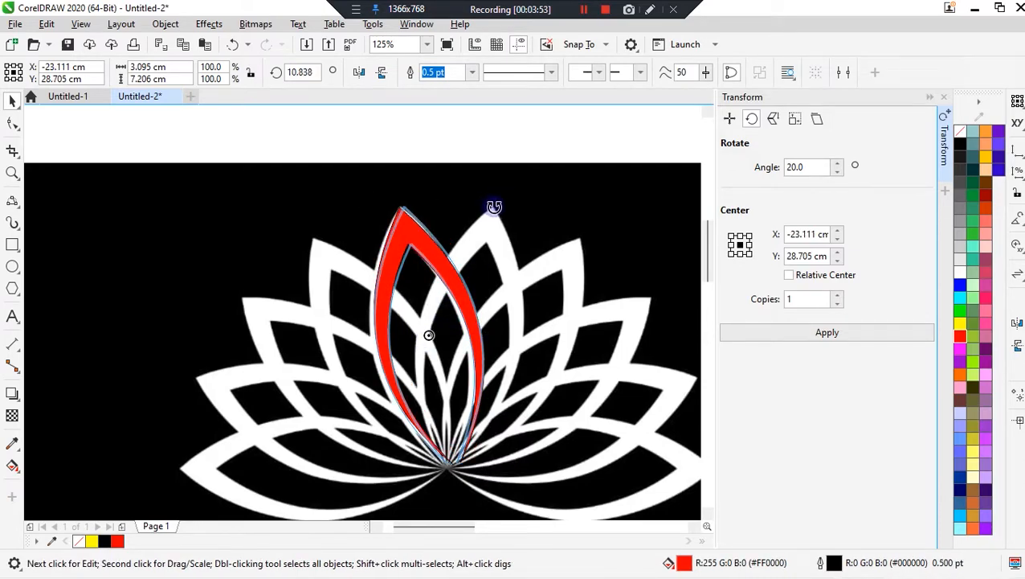
left_click(507, 143)
left_click_drag(438, 267, 416, 239)
left_click(486, 147)
left_click(429, 254)
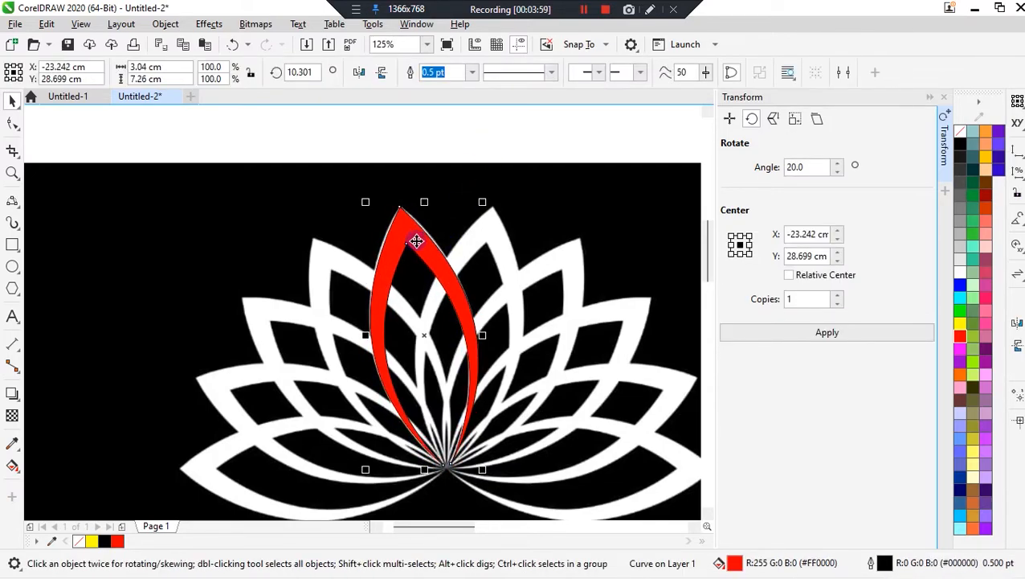
Examine how closely the red petal fits the outline of the reference petal.
left_click(498, 153)
scroll(424, 321, "up", 2)
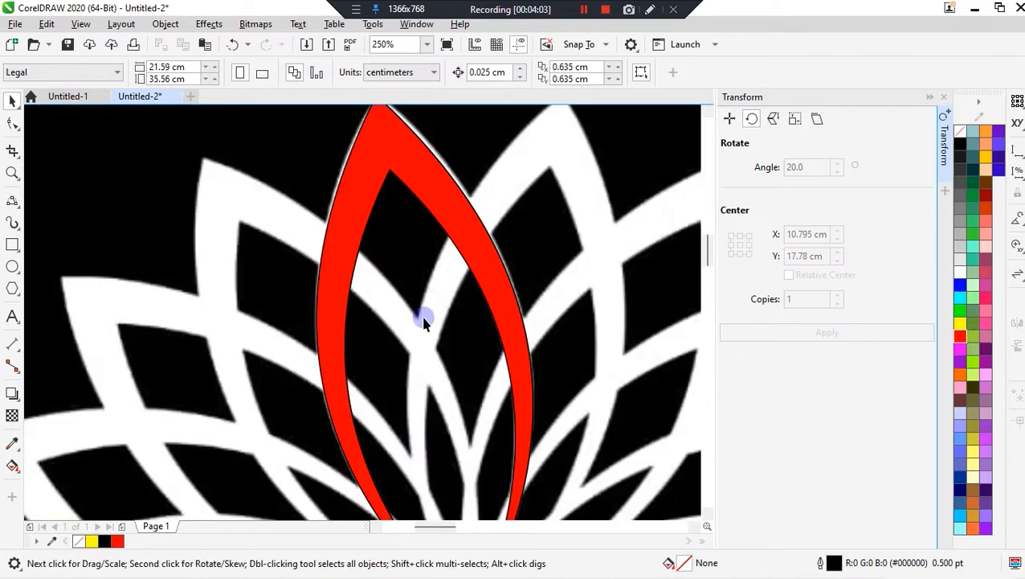
scroll(451, 232, "down", 2)
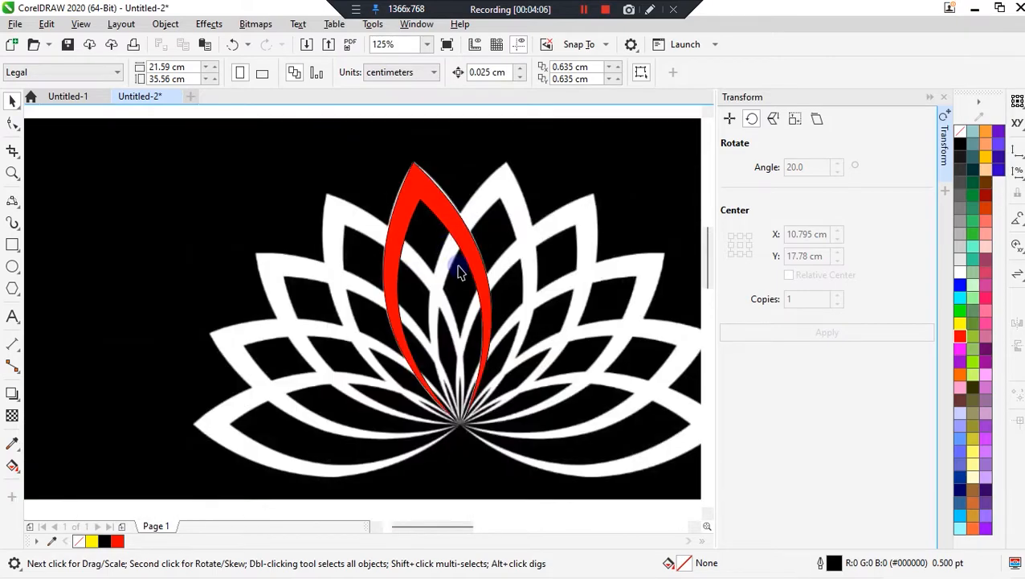
left_click(452, 231)
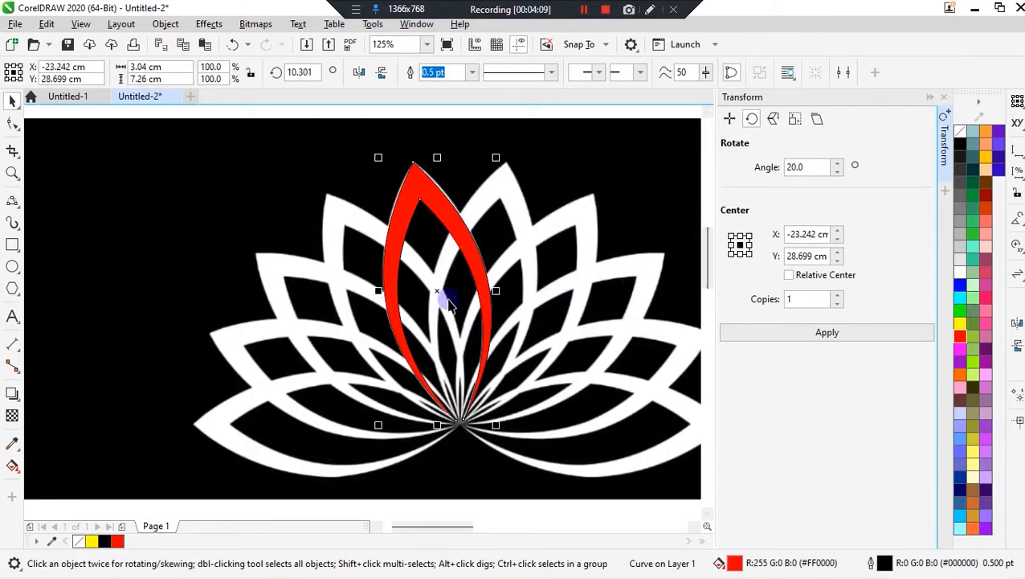
left_click(507, 116)
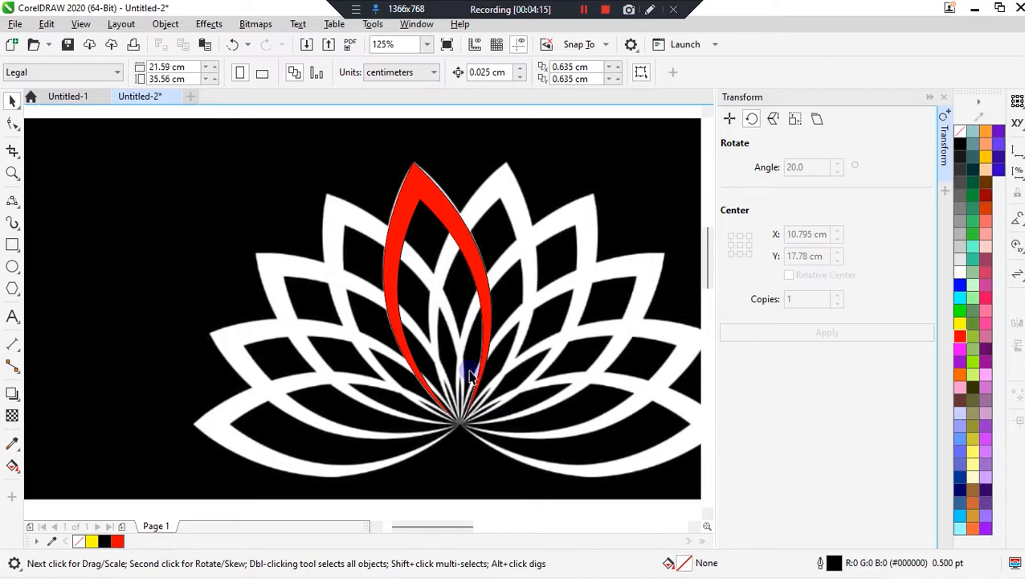
left_click(412, 234)
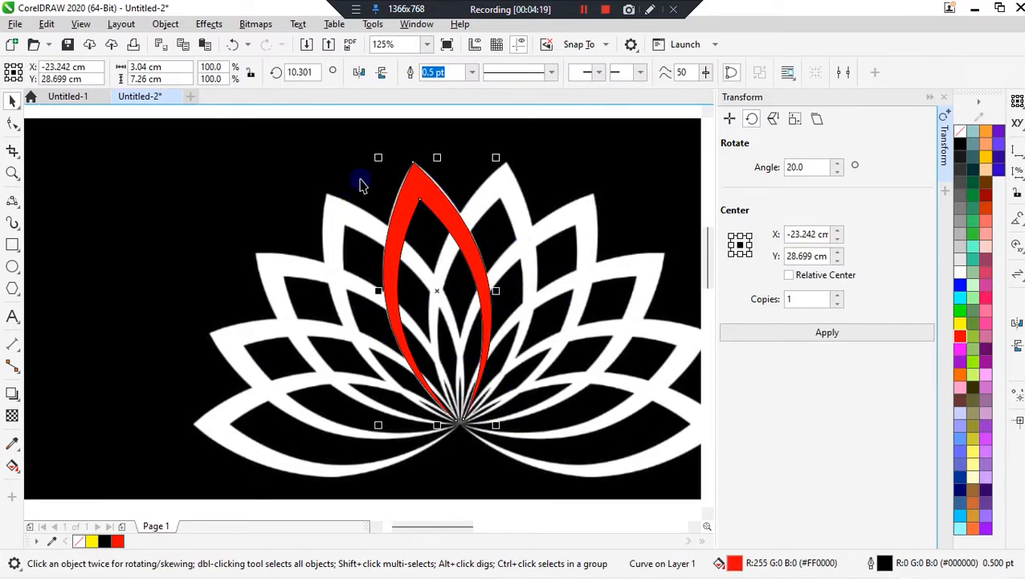
left_click(494, 122)
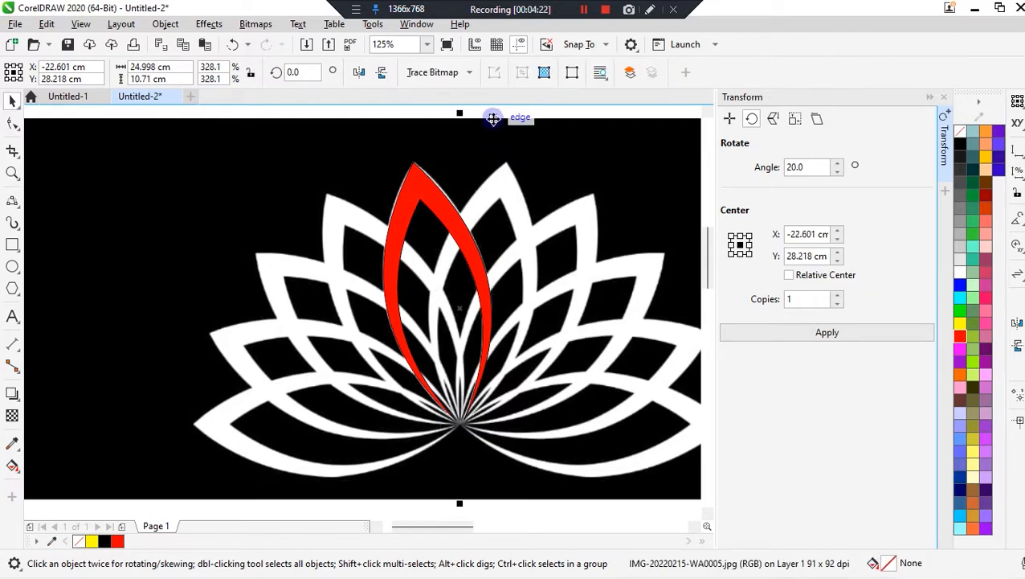
Move the red petal's rotation center to the point where all lotus petals converge, about X -22.6 cm, Y 25.1 cm.
left_click(434, 201)
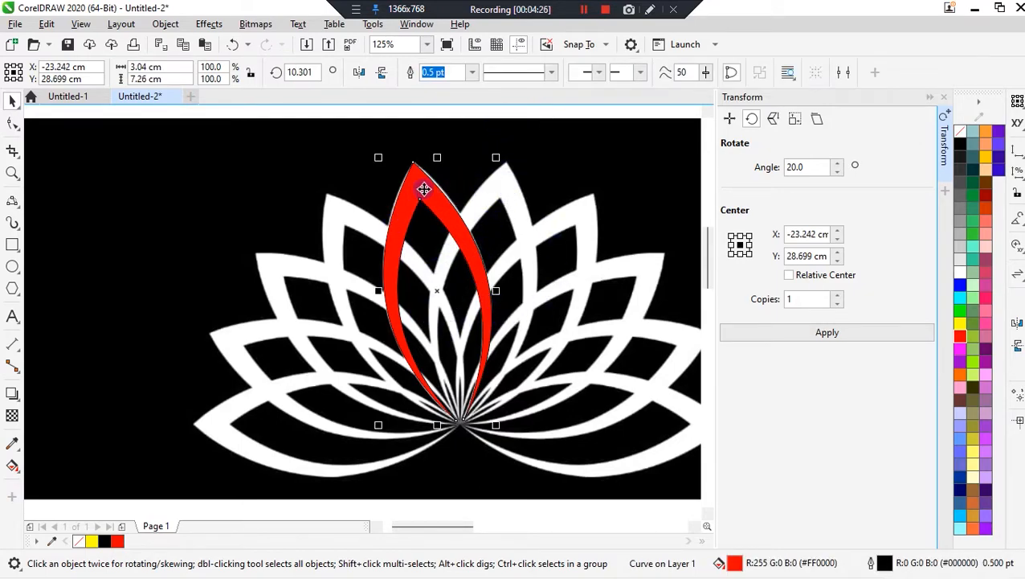
left_click(436, 292)
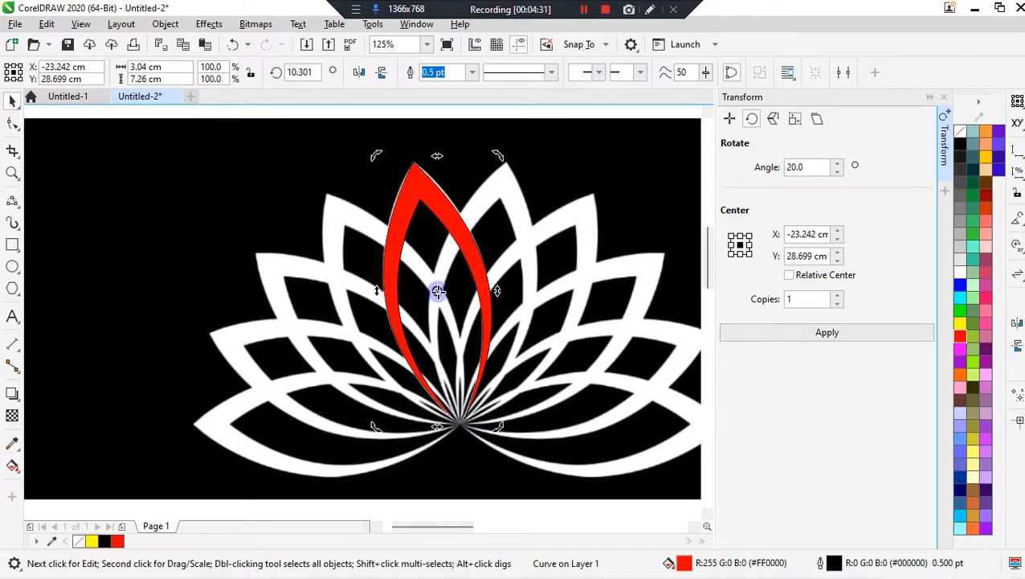
mouse_move(437, 291)
left_mouse_down()
mouse_move(474, 419)
mouse_move(456, 420)
mouse_move(459, 410)
left_mouse_up()
scroll(460, 410, "up", 4)
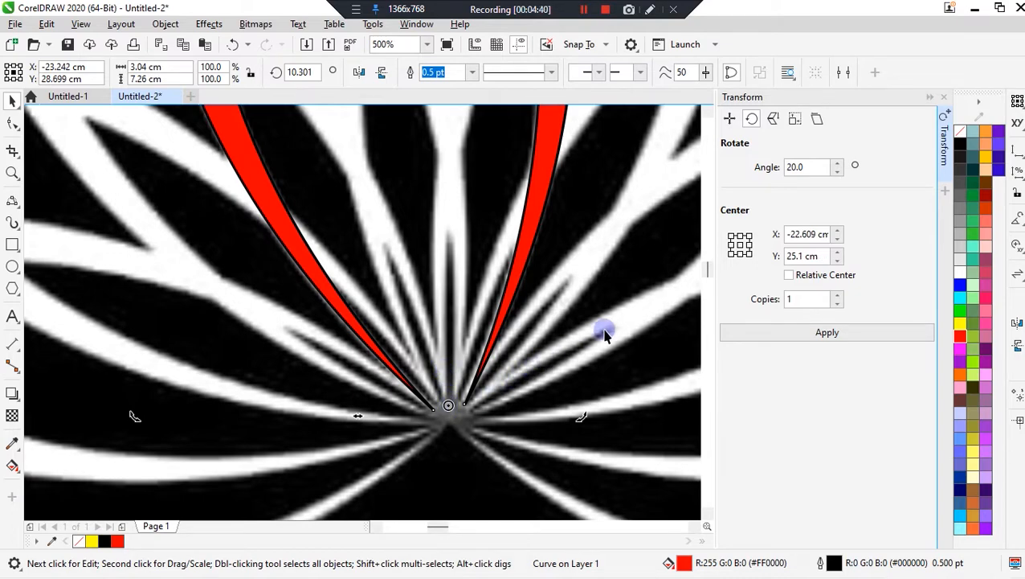
scroll(604, 334, "down", 3)
scroll(346, 265, "down", 2)
scroll(311, 217, "up", 1)
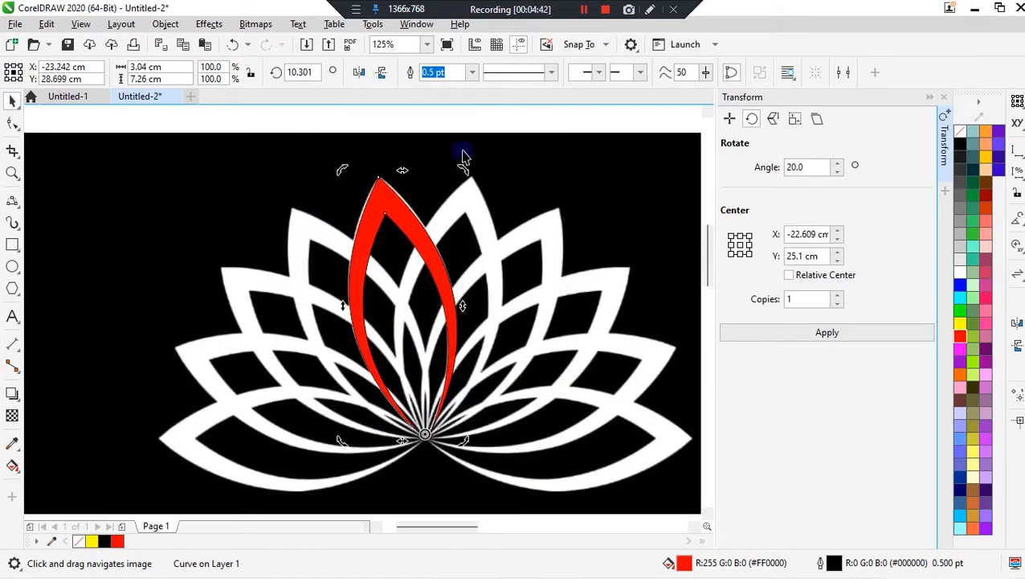
Create four successive copies of the red petal, each rotated 20° around the lotus's base point, to cover the left half of the flower.
left_click(508, 109)
left_click(382, 224)
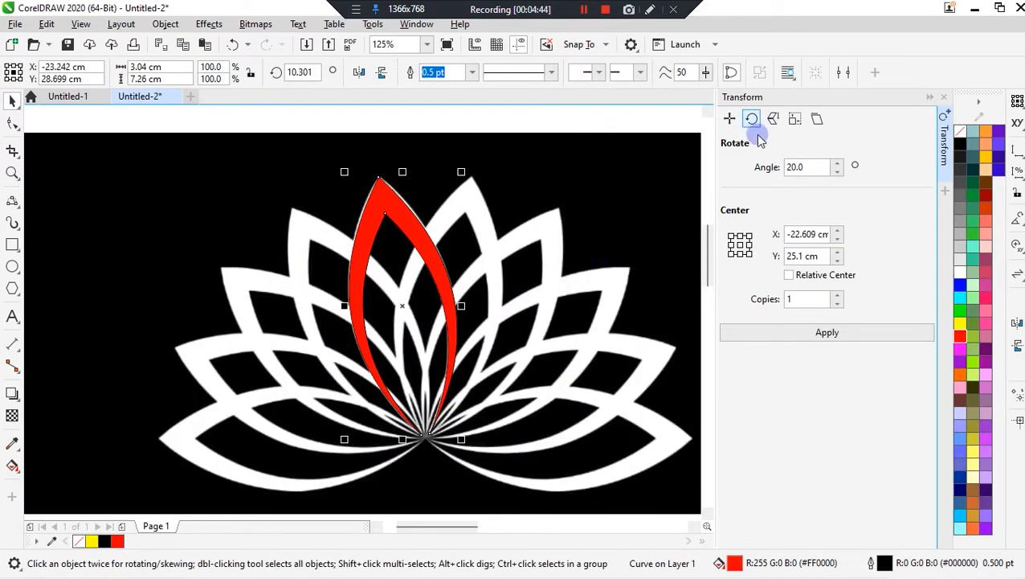
left_click(730, 119)
left_click(751, 120)
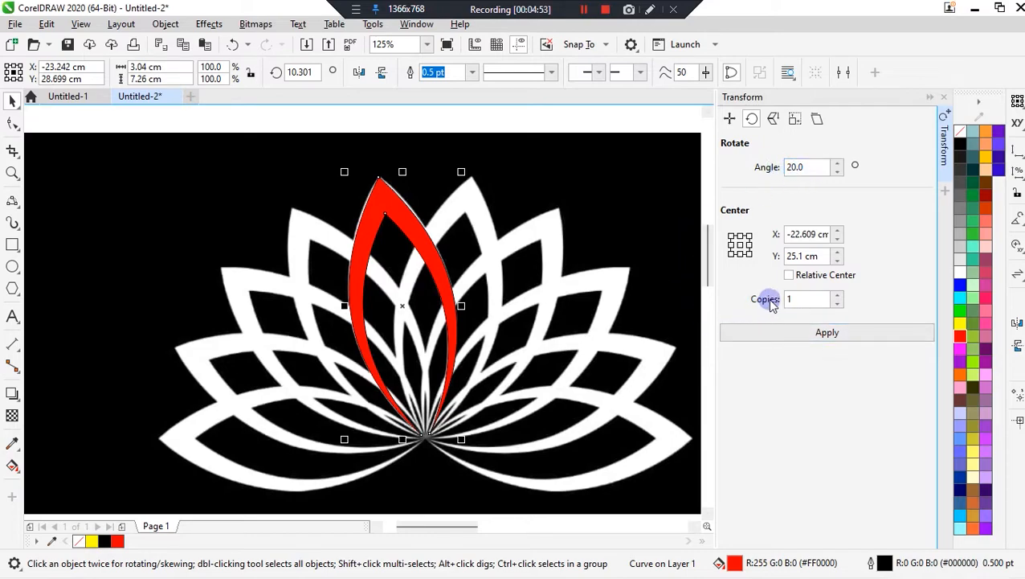
left_click(853, 336)
left_click(857, 337)
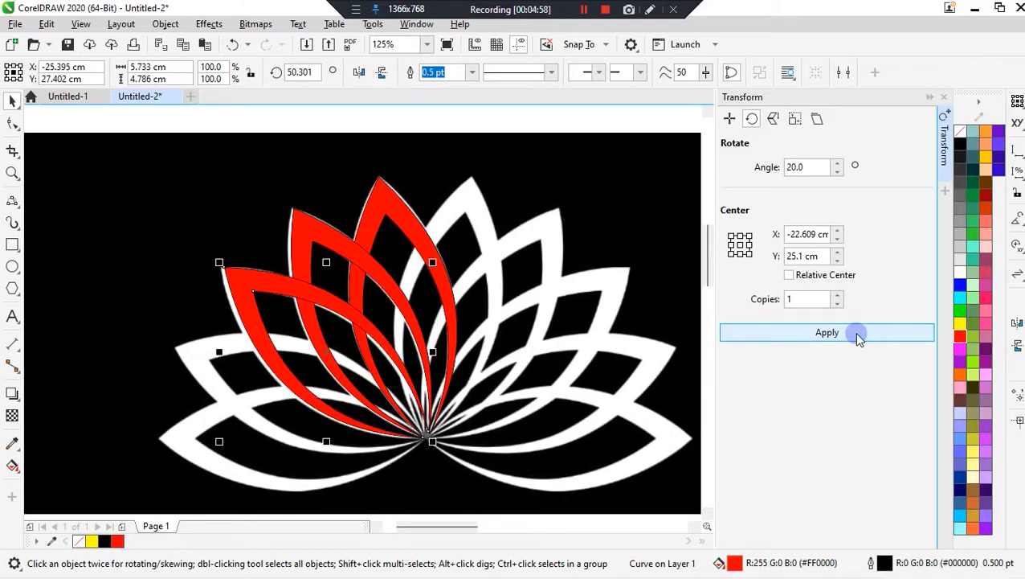
left_click(857, 336)
left_click(858, 337)
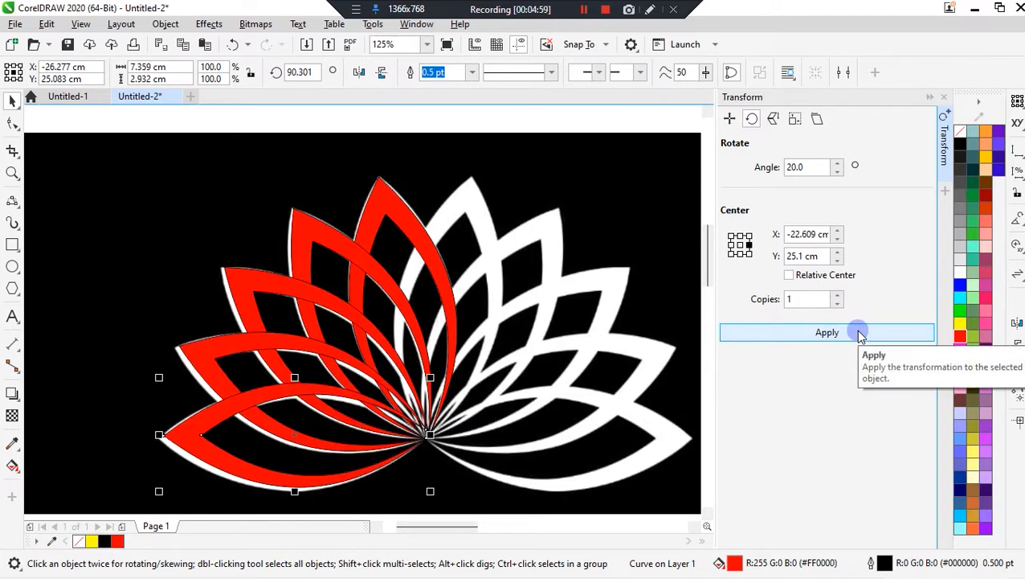
Move the lotus reference image below the red petals, to about X -23.2 cm, Y 17.2 cm.
left_click(164, 123)
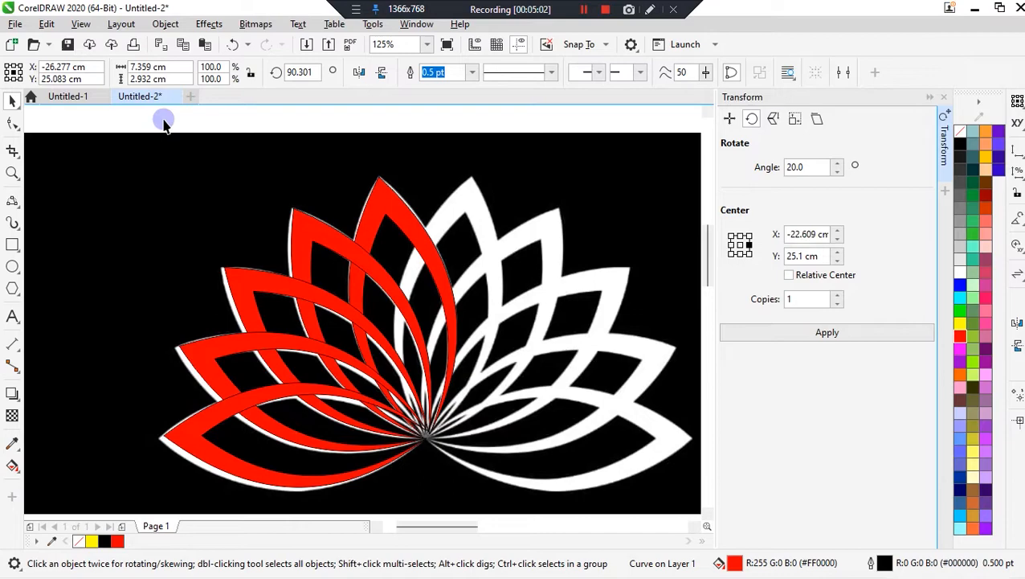
scroll(163, 123, "down", 2)
left_click(426, 225)
left_click_drag(426, 225, 399, 412)
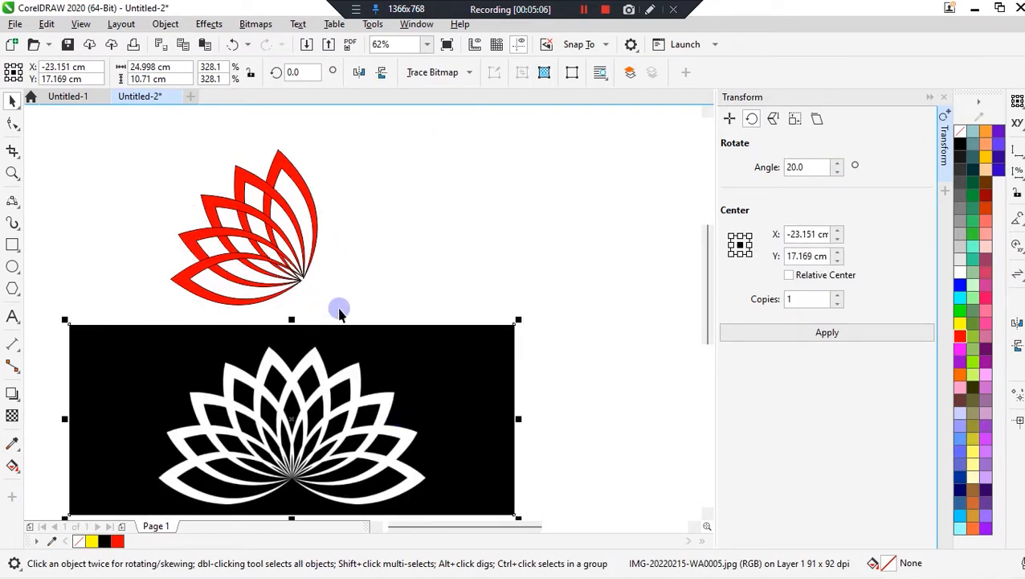
Create a horizontally mirrored copy of the five red petals and move it to the flower's right half, about X -19.29 cm, Y 27.97 cm.
left_click_drag(339, 307, 109, 134)
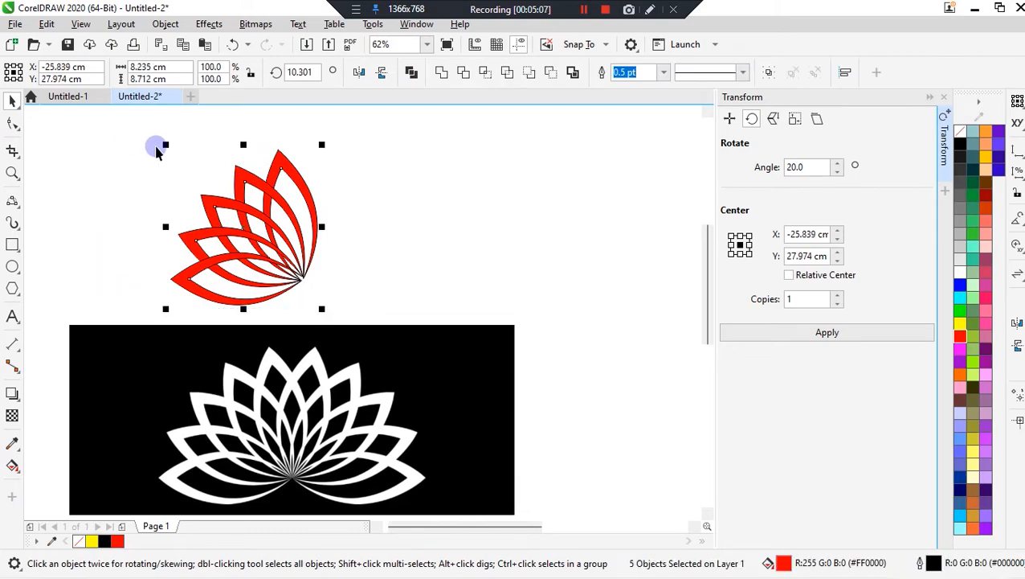
left_click(358, 73)
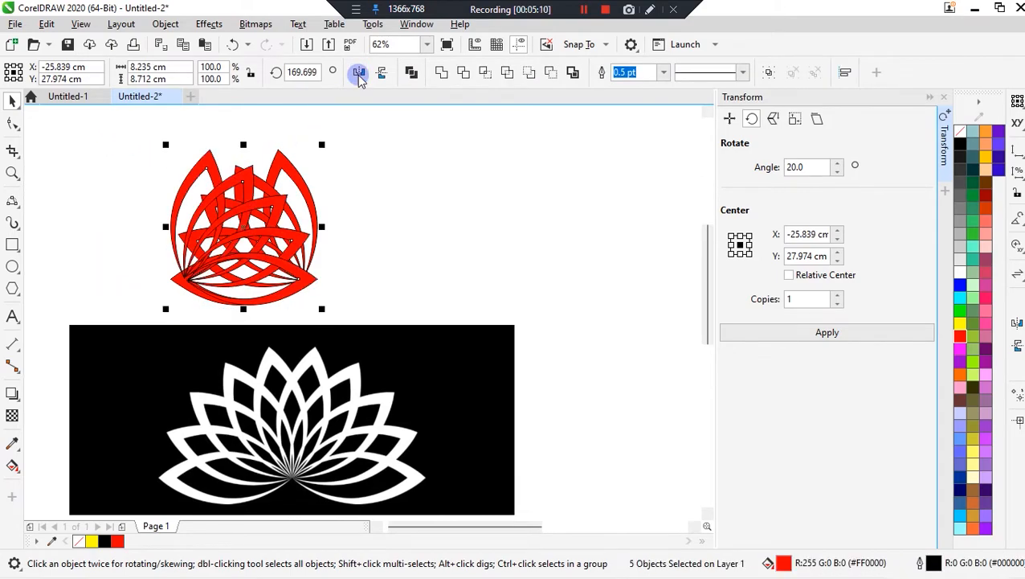
left_click_drag(241, 299, 263, 210)
scroll(229, 270, "up", 2)
scroll(287, 180, "up", 3)
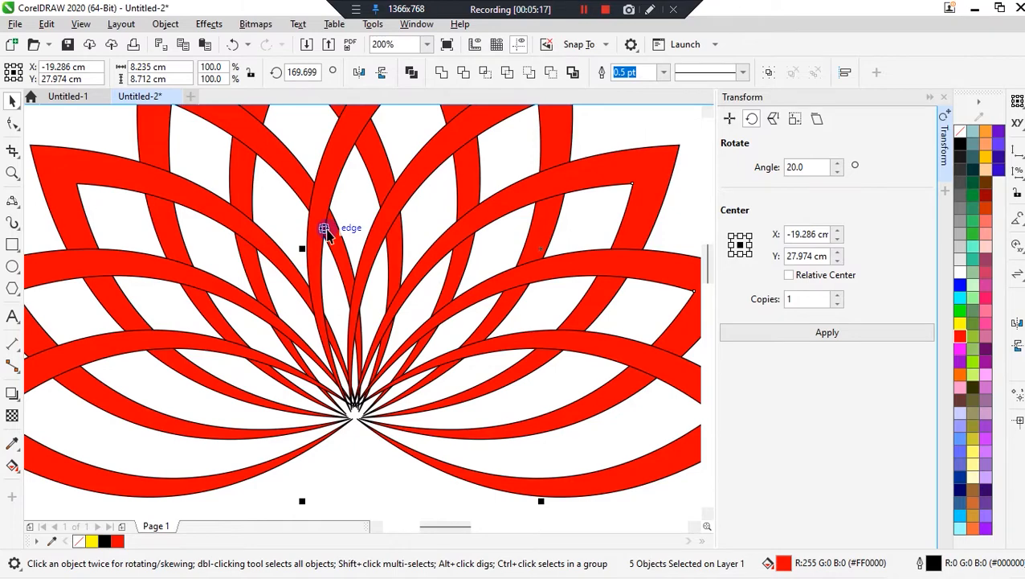
Fine-tune the mirrored petals' horizontal position to X -19.21 cm so their tips line up with the original half at the flower's base.
left_click_drag(325, 229, 327, 234)
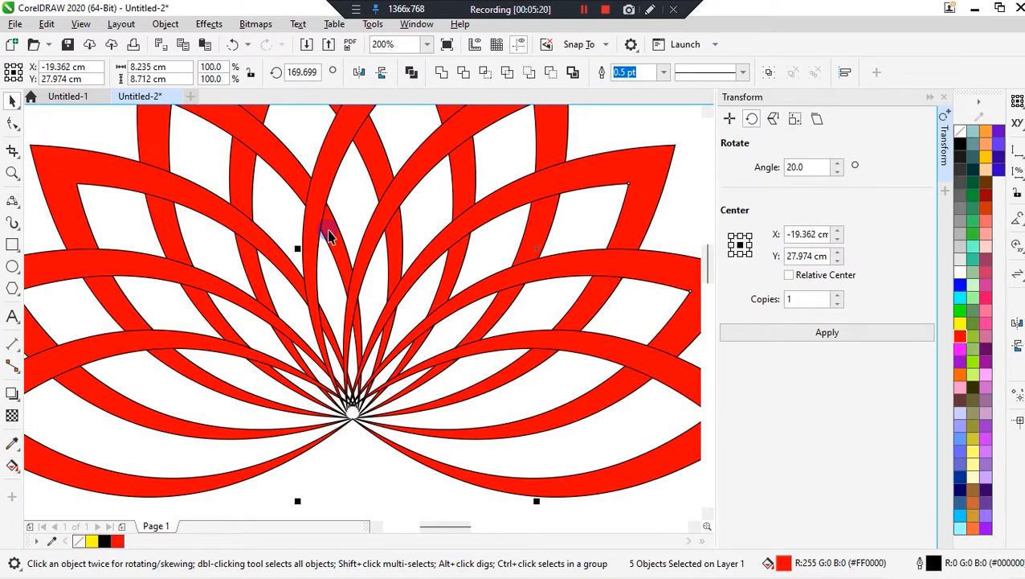
scroll(378, 283, "down", 3)
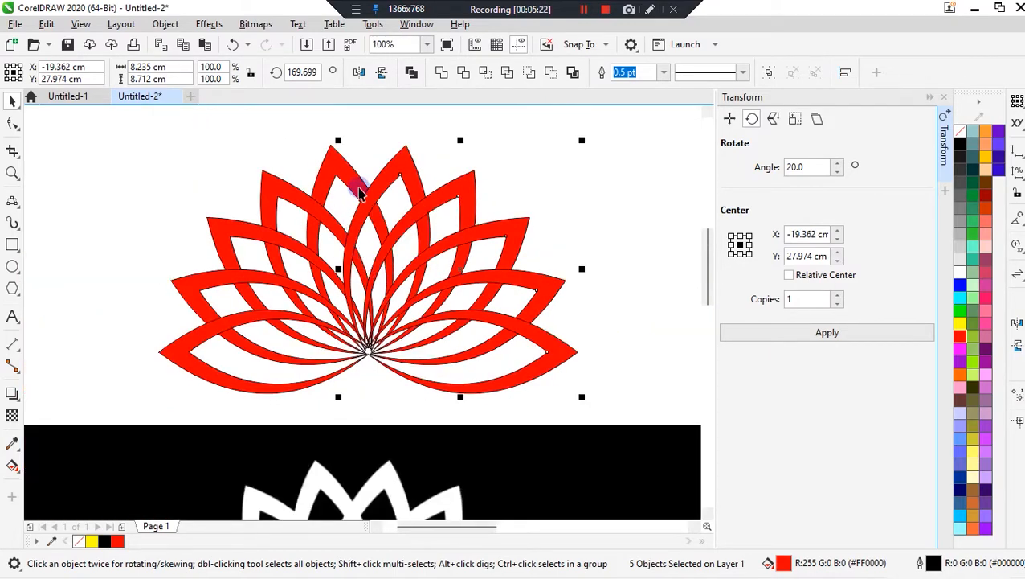
scroll(375, 280, "up", 3)
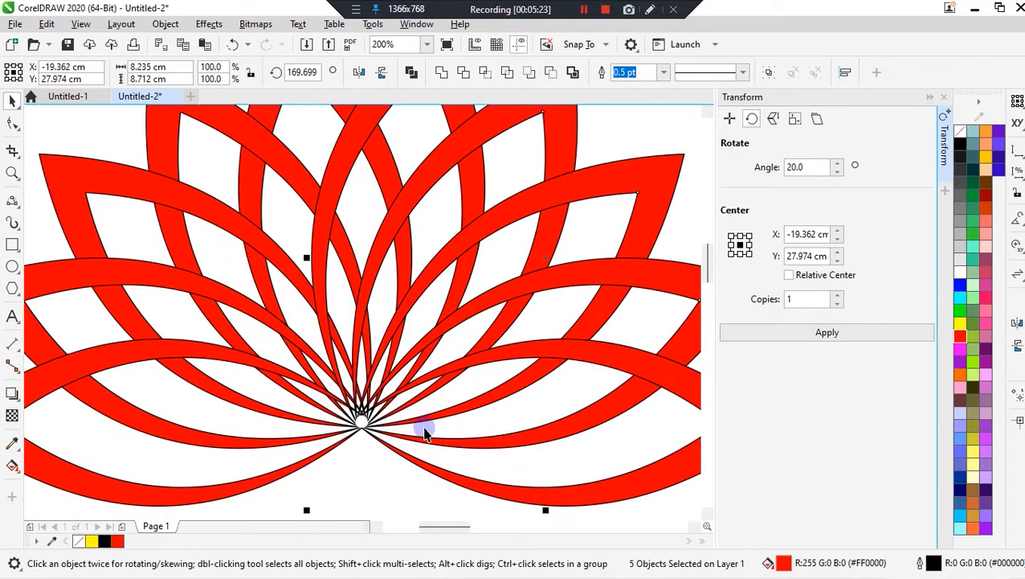
mouse_move(424, 425)
left_mouse_down()
mouse_move(434, 429)
mouse_move(436, 417)
left_mouse_up()
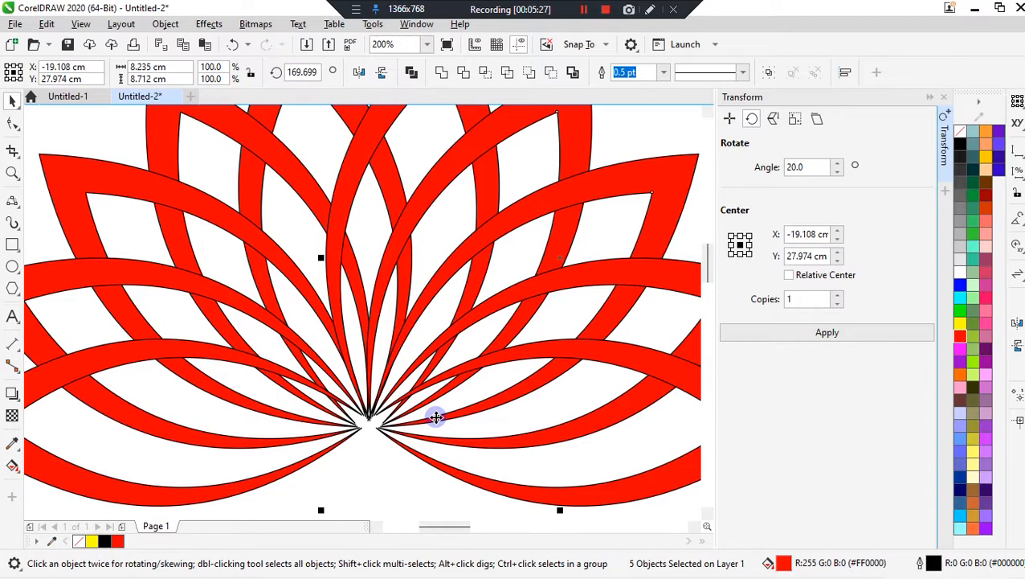
key("ctrl+z")
key("ctrl+z")
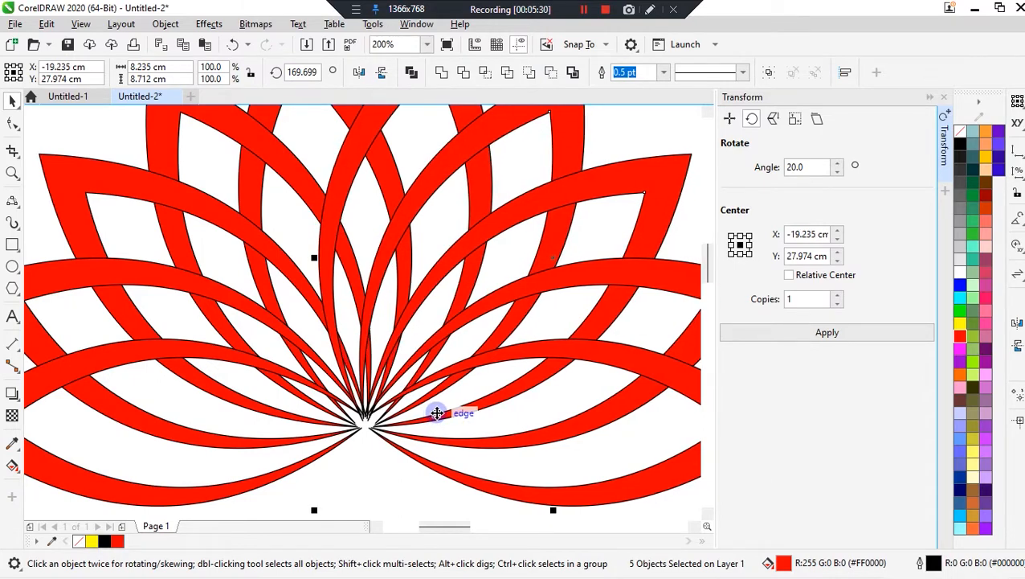
left_click_drag(436, 413, 438, 413)
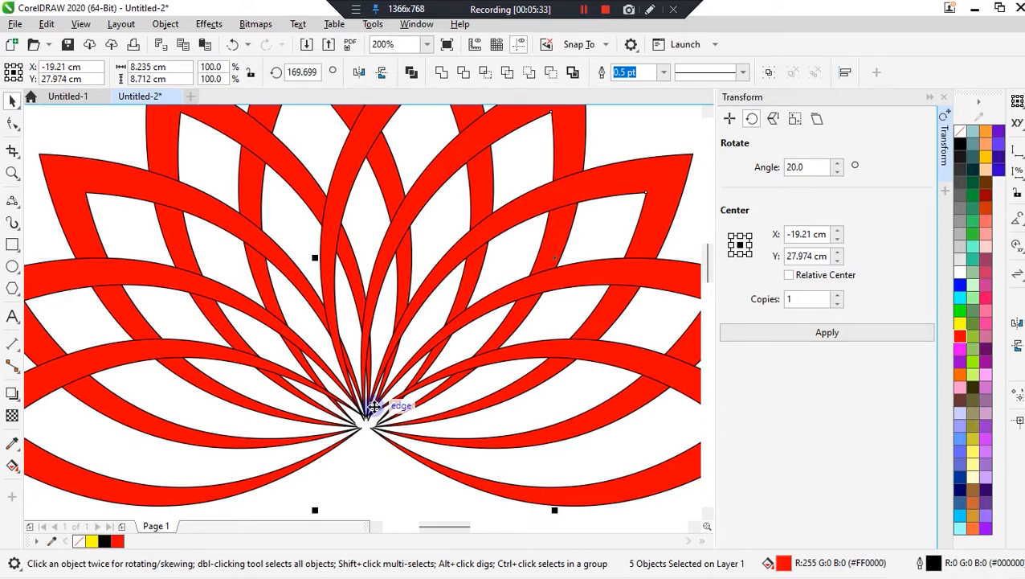
scroll(372, 406, "down", 2)
left_click(591, 265)
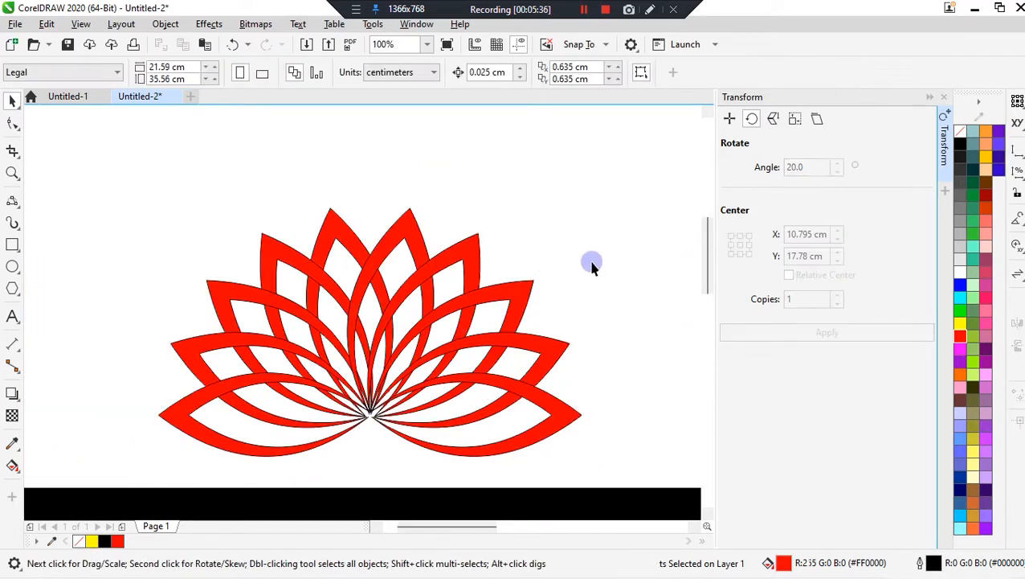
scroll(364, 405, "up", 2)
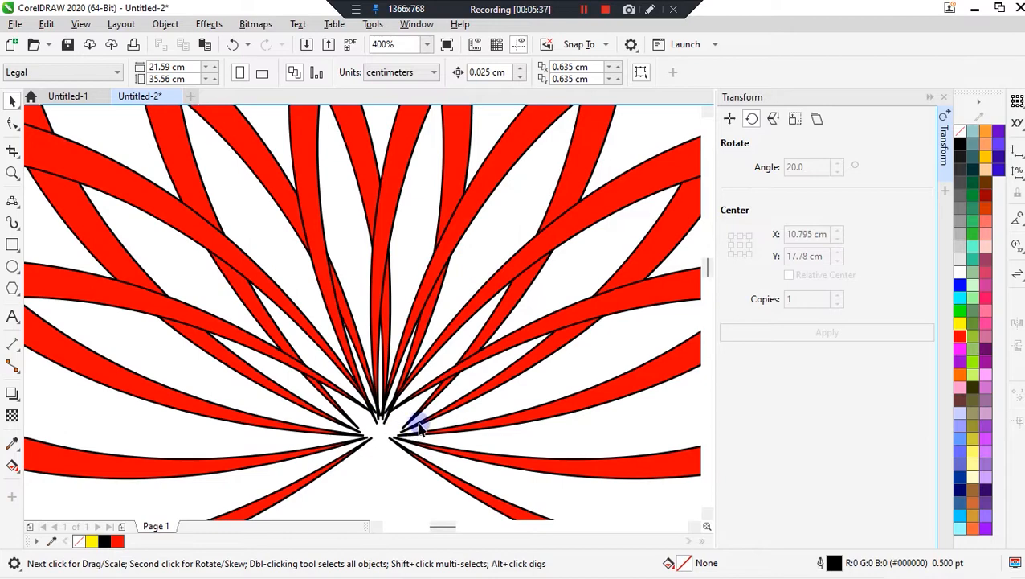
scroll(406, 370, "down", 1)
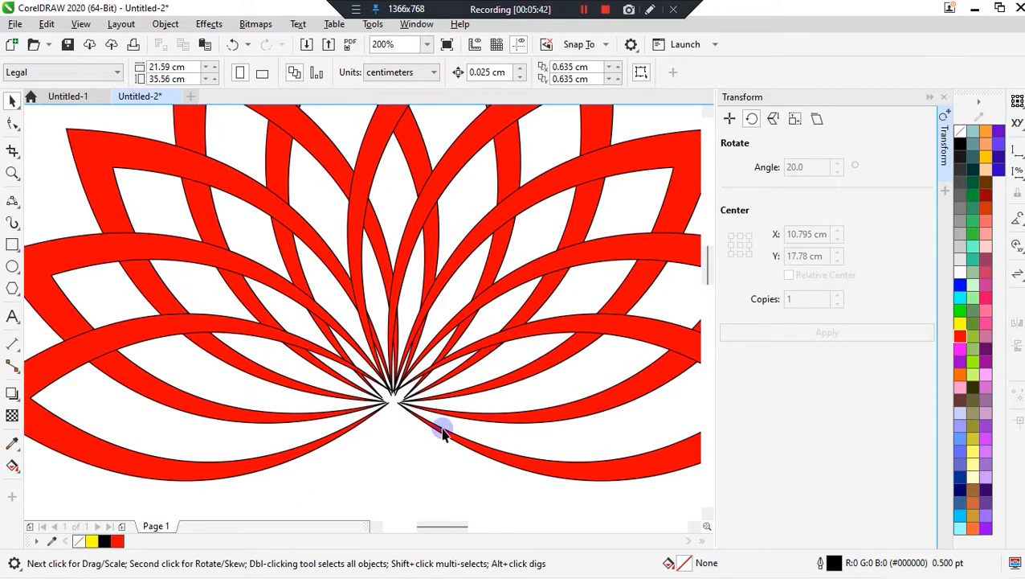
Select all ten lotus petals and recolor their fill to olive #666633.
scroll(442, 432, "down", 1)
scroll(245, 262, "down", 1)
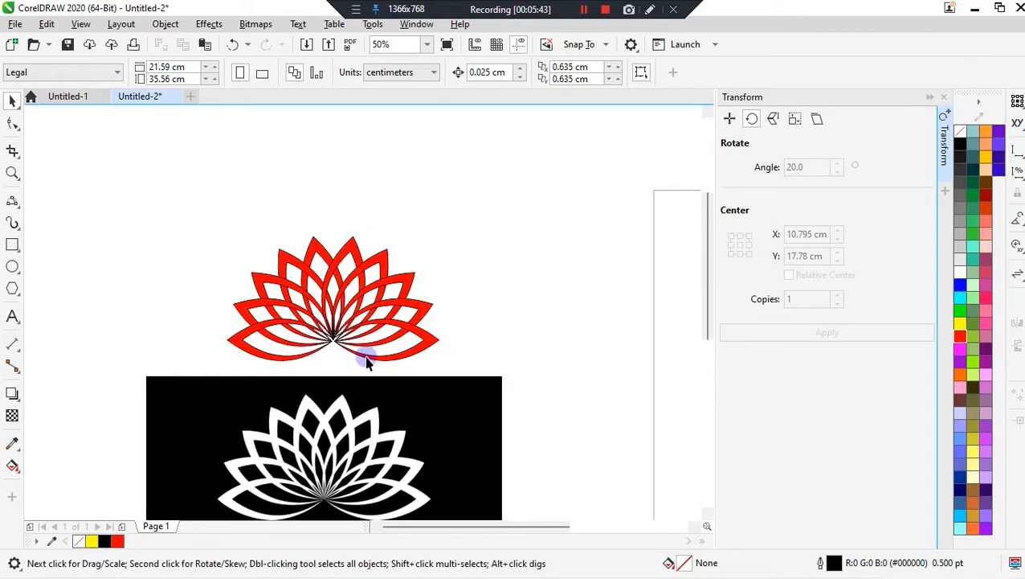
left_click_drag(183, 200, 522, 385)
left_click(534, 320)
left_click_drag(163, 218, 515, 378)
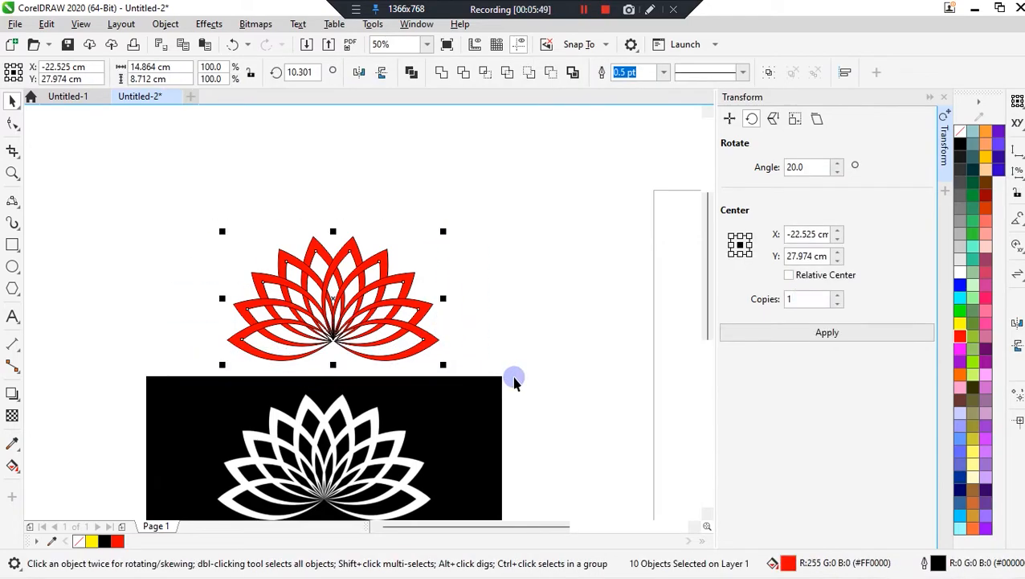
left_click(973, 315)
left_click(973, 336)
left_click(973, 373)
left_click(974, 400)
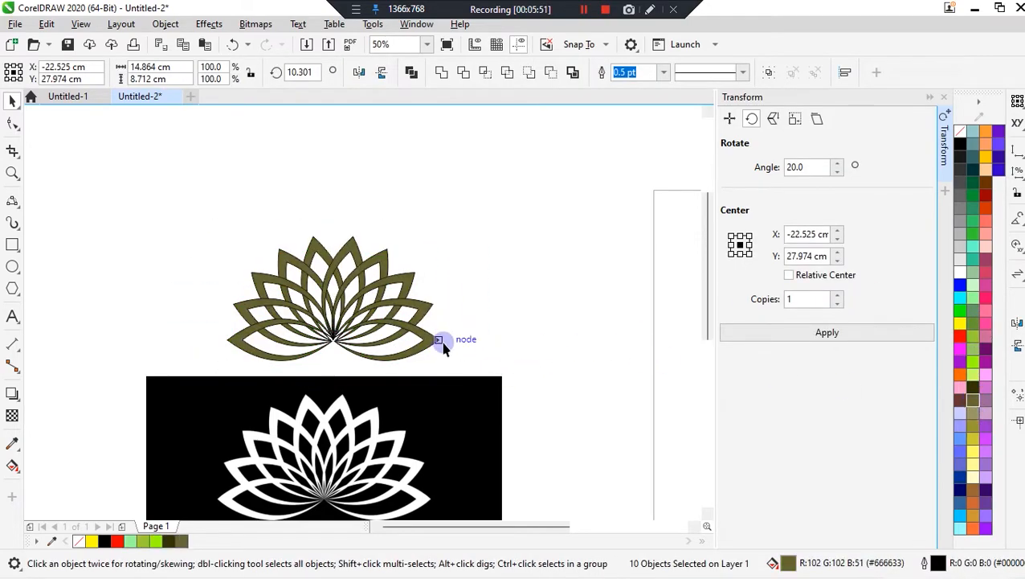
left_click(616, 343)
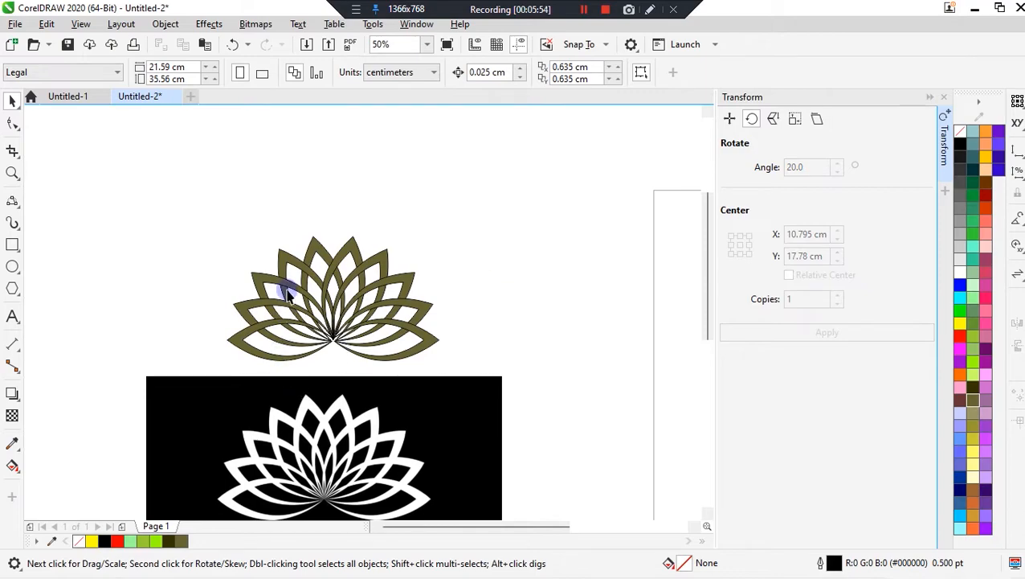
scroll(288, 295, "down", 1)
scroll(286, 308, "up", 1)
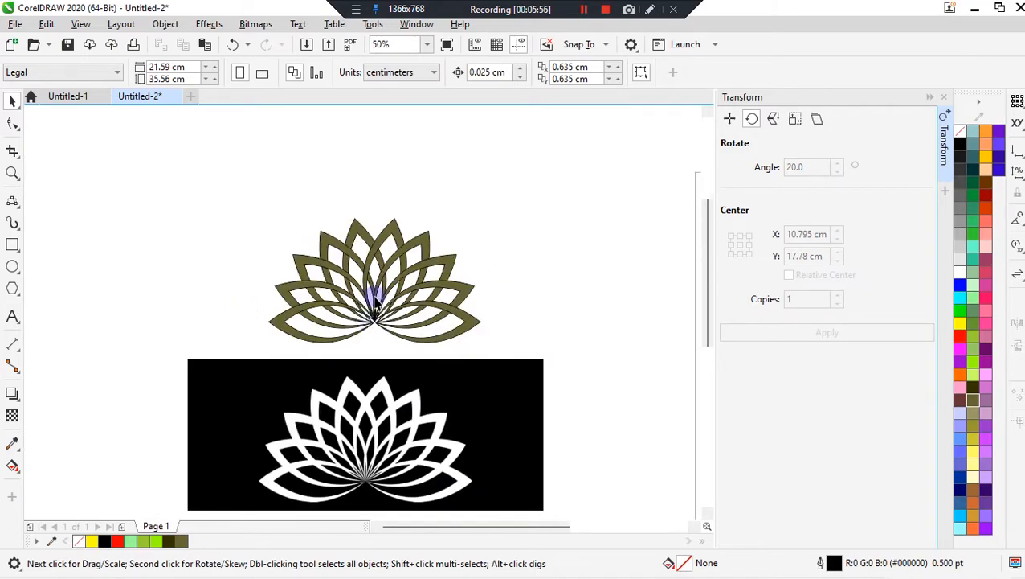
scroll(374, 301, "up", 1)
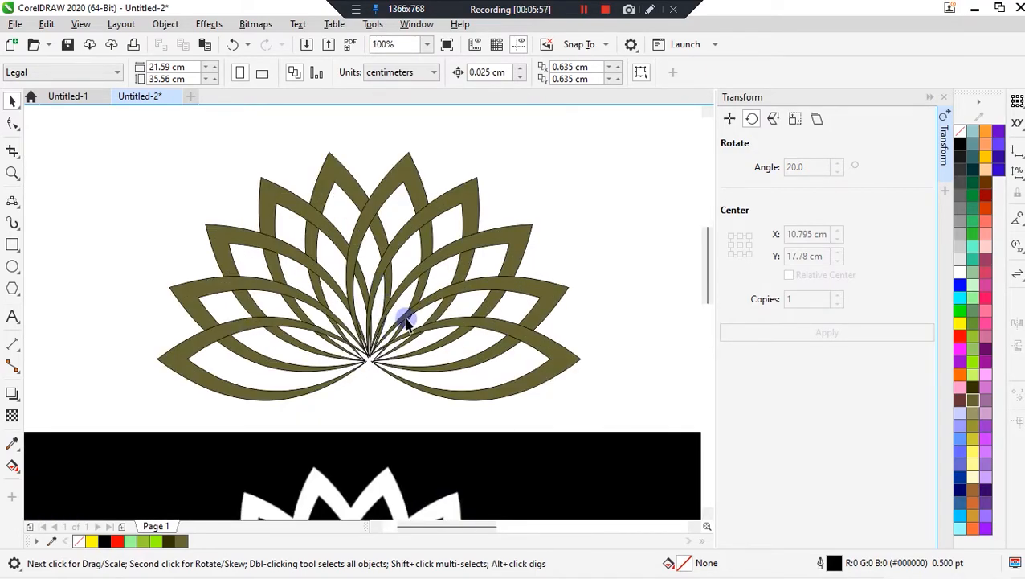
left_click(508, 304)
left_click(623, 316)
scroll(483, 332, "down", 1)
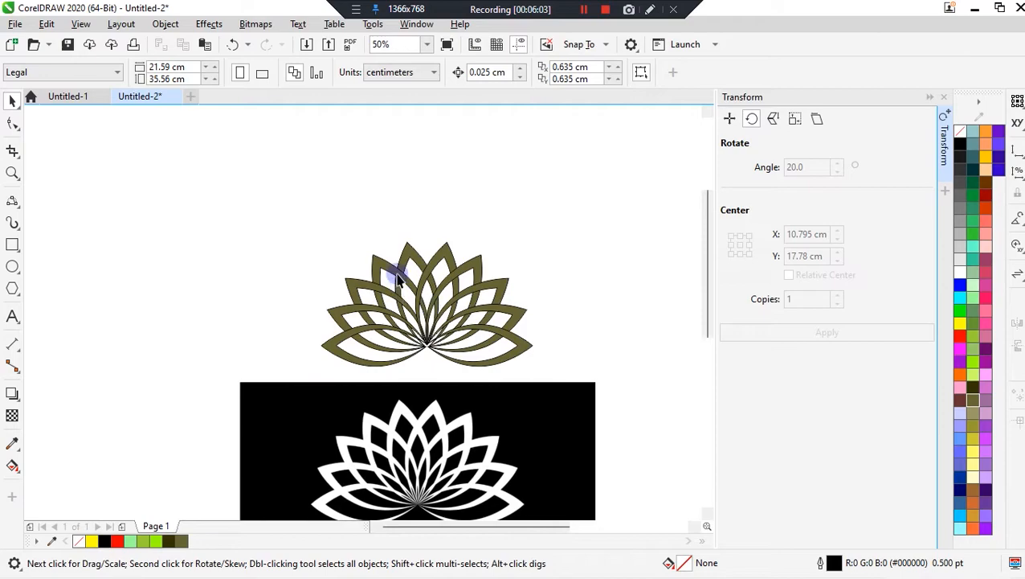